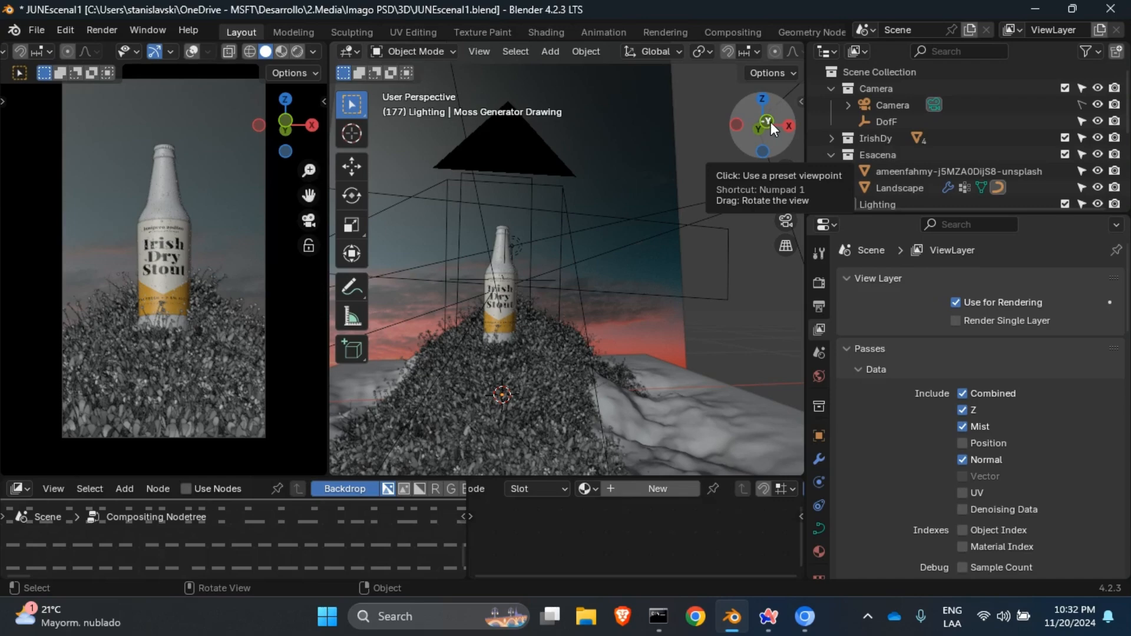
pyautogui.moveTo(771, 122)
pyautogui.mouseDown()
pyautogui.moveTo(739, 175)
pyautogui.moveTo(658, 198)
pyautogui.moveTo(751, 124)
pyautogui.moveTo(769, 122)
pyautogui.mouseUp()
pyautogui.scroll(4, 507, 296)
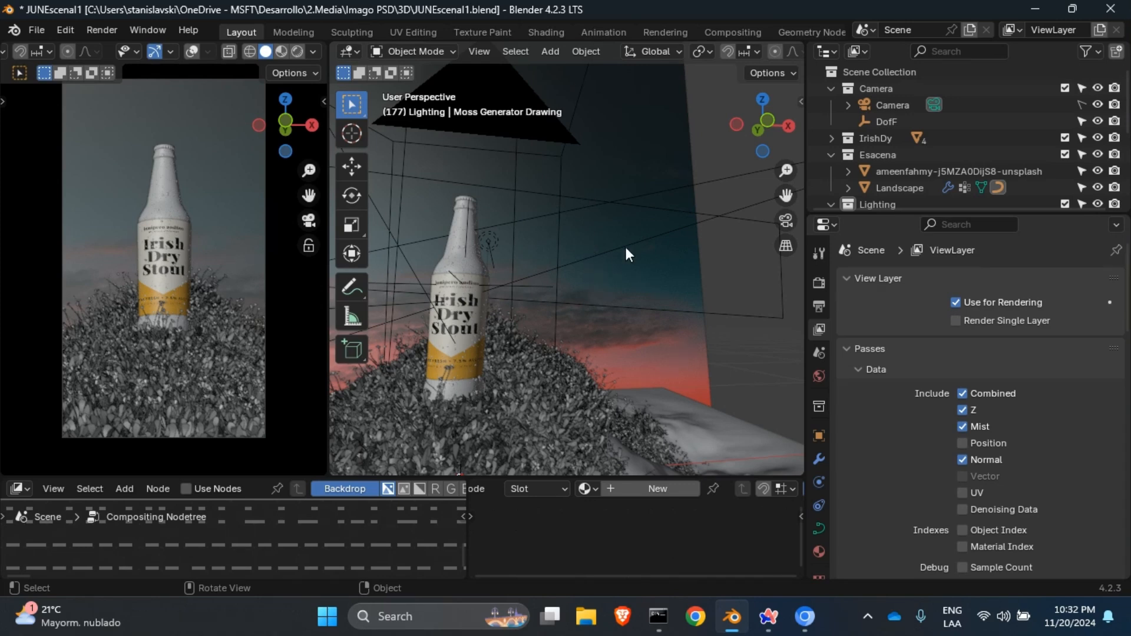
pyautogui.scroll(-5, 616, 257)
pyautogui.moveTo(769, 128); pyautogui.dragTo(746, 162)
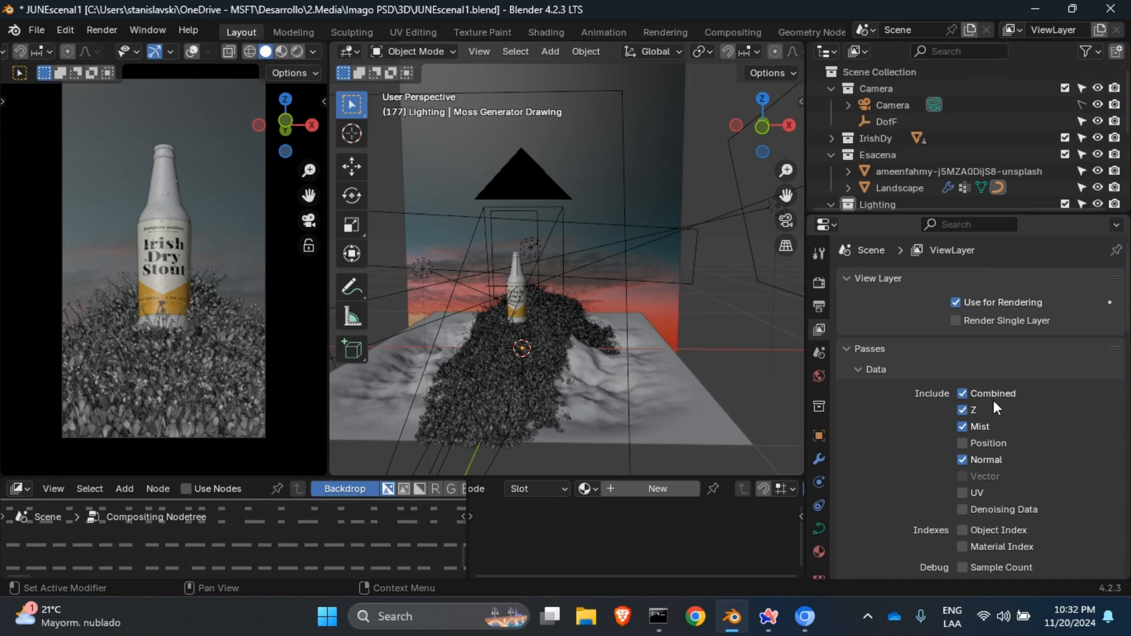
# Disable the Material cryptomatte pass in the view layer's passes
pyautogui.scroll(-4, 995, 419)
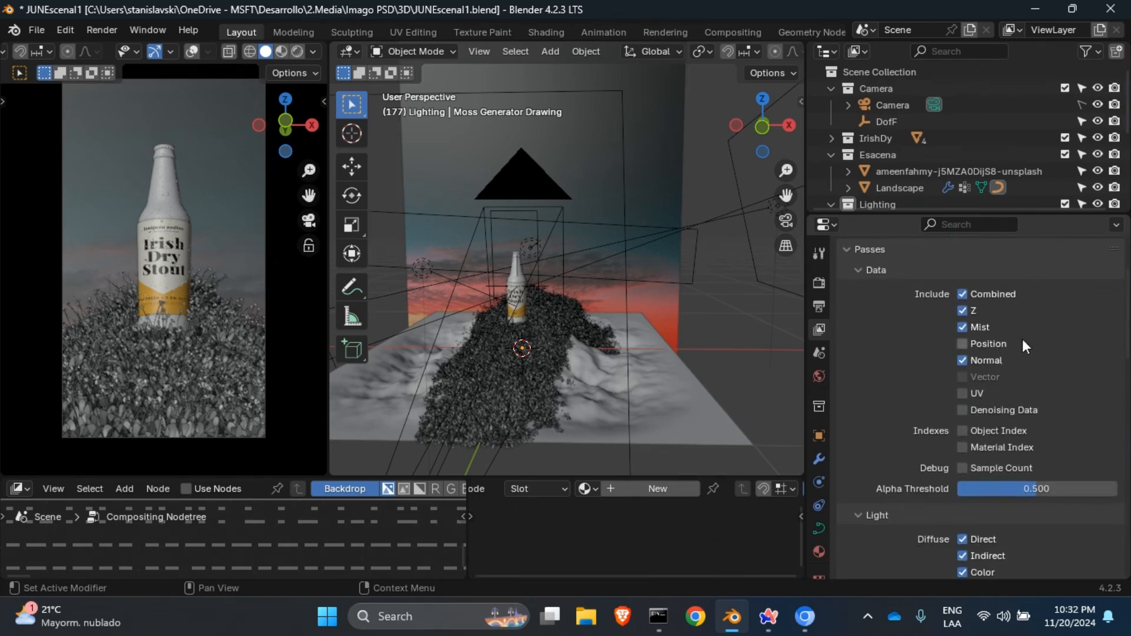
pyautogui.scroll(-10, 1018, 338)
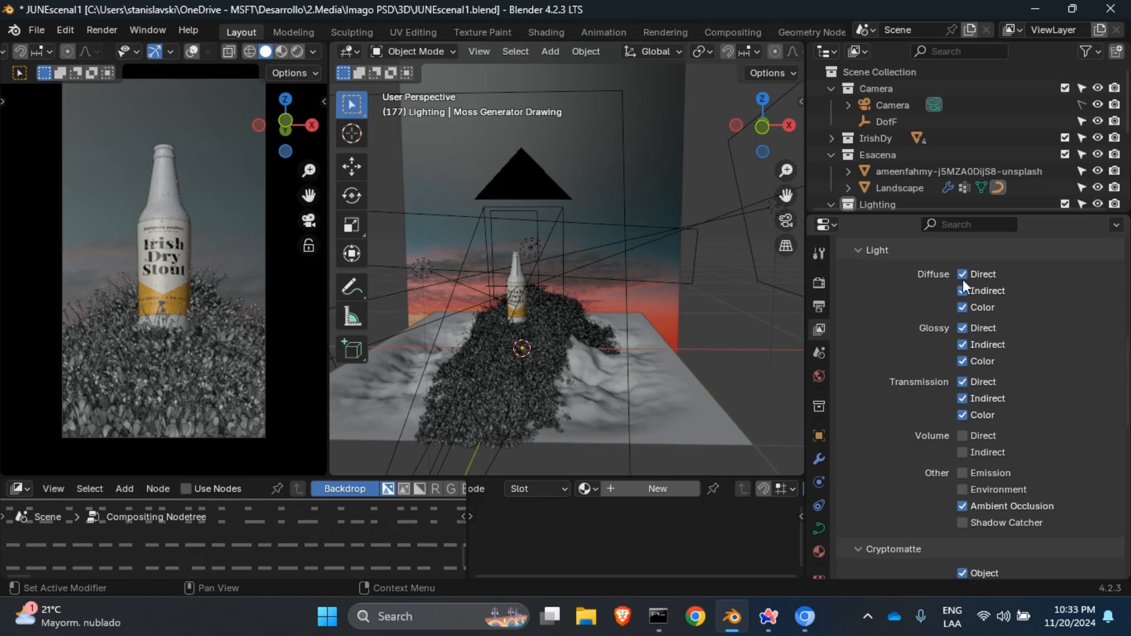
pyautogui.scroll(-3, 960, 371)
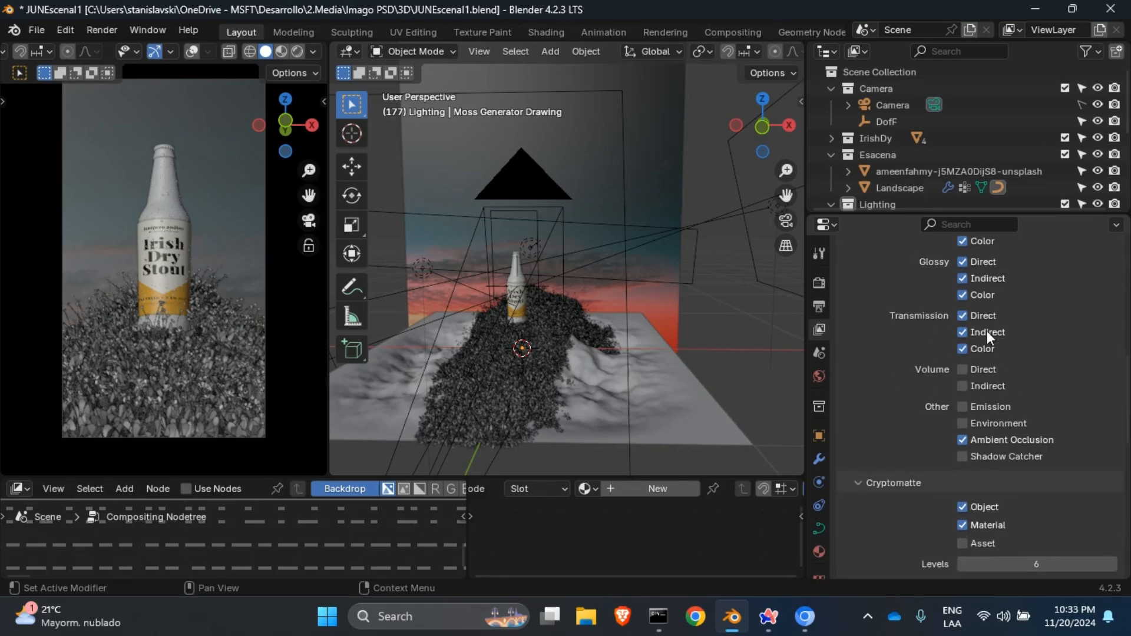
pyautogui.scroll(-4, 987, 407)
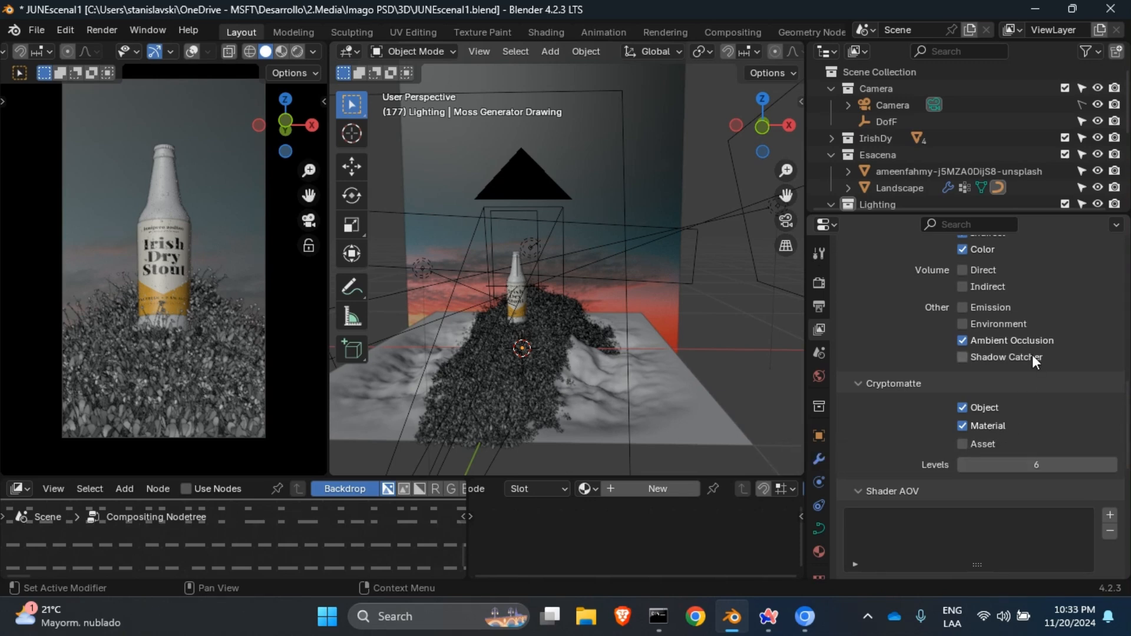
pyautogui.moveTo(759, 139); pyautogui.dragTo(341, 126)
pyautogui.click(980, 426)
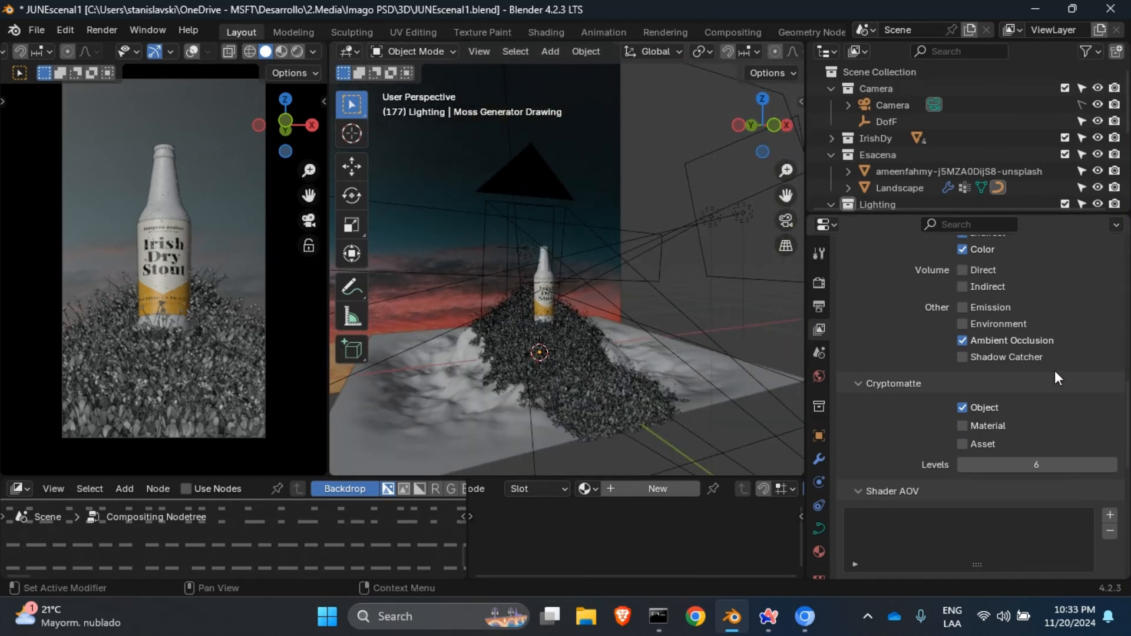
# Review which data, light and cryptomatte passes are enabled for the view layer
pyautogui.scroll(15, 1041, 415)
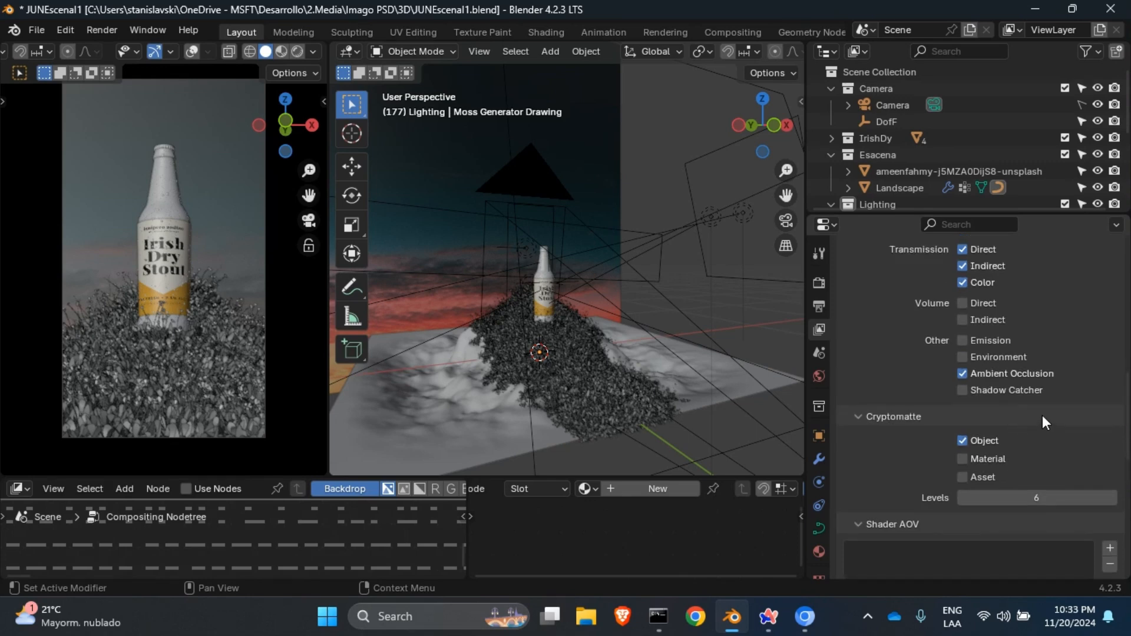
pyautogui.scroll(4, 1047, 415)
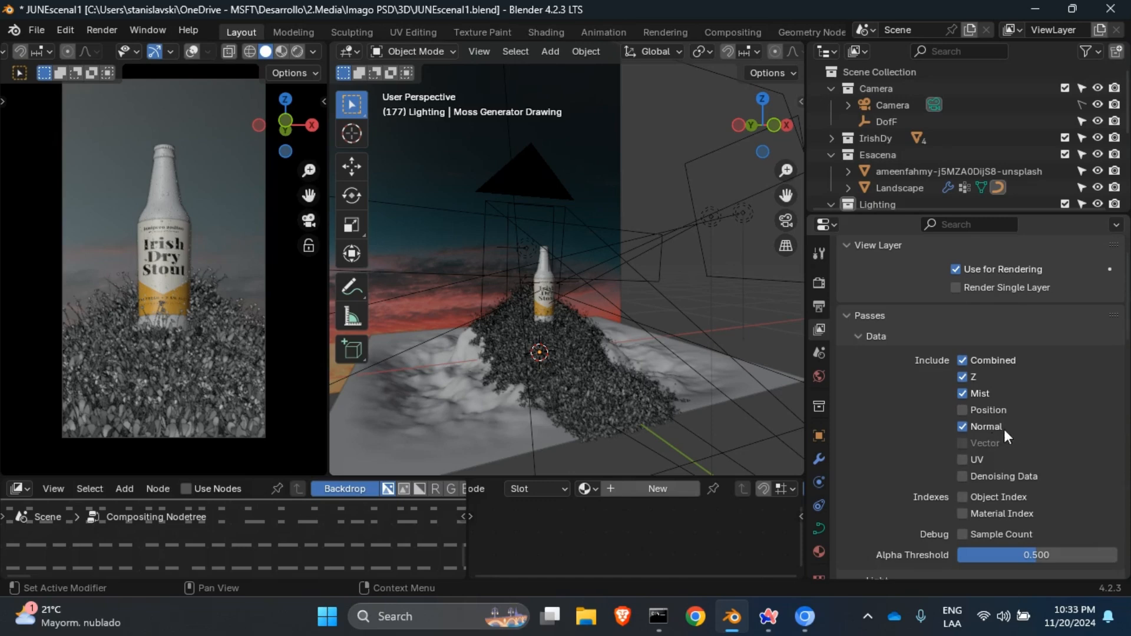
pyautogui.scroll(-10, 1012, 437)
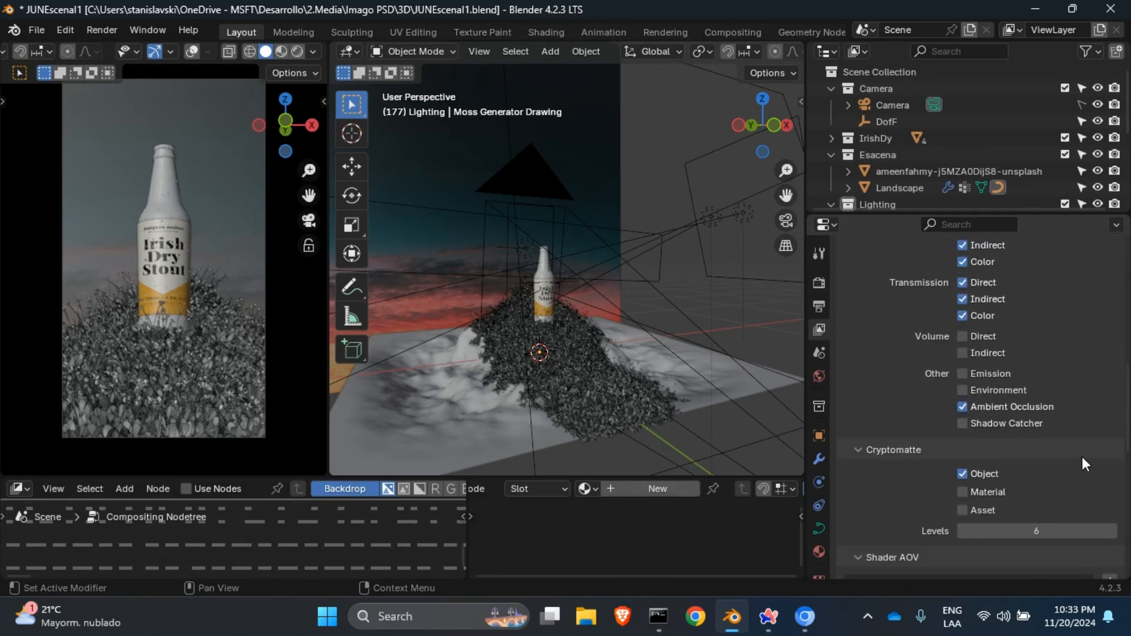
pyautogui.scroll(8, 1076, 459)
pyautogui.scroll(6, 1086, 450)
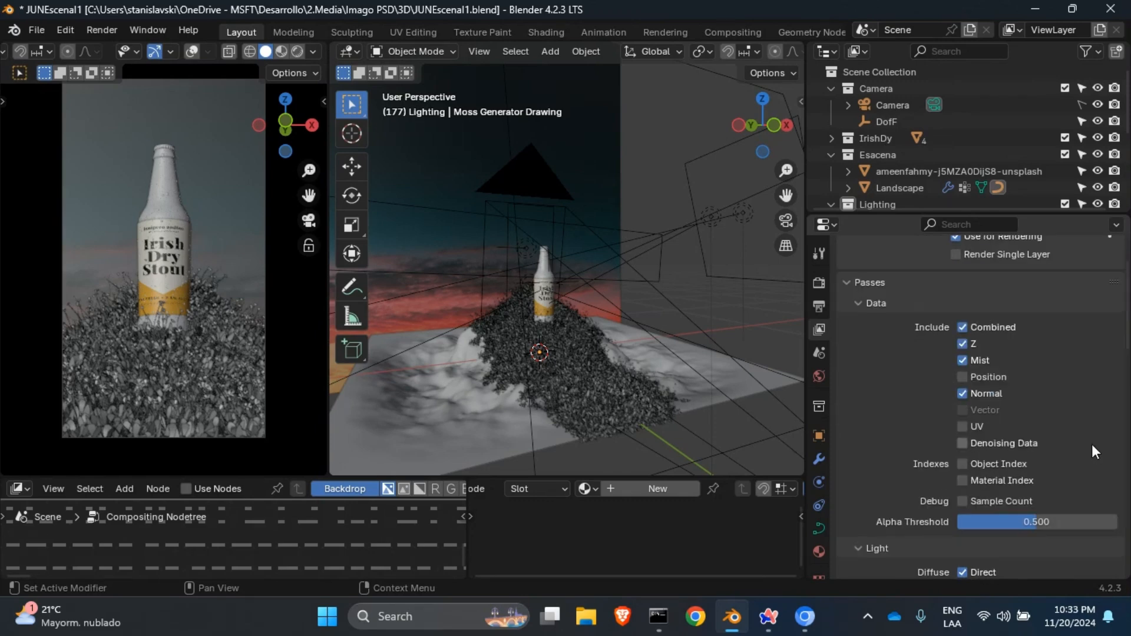
pyautogui.scroll(3, 1090, 451)
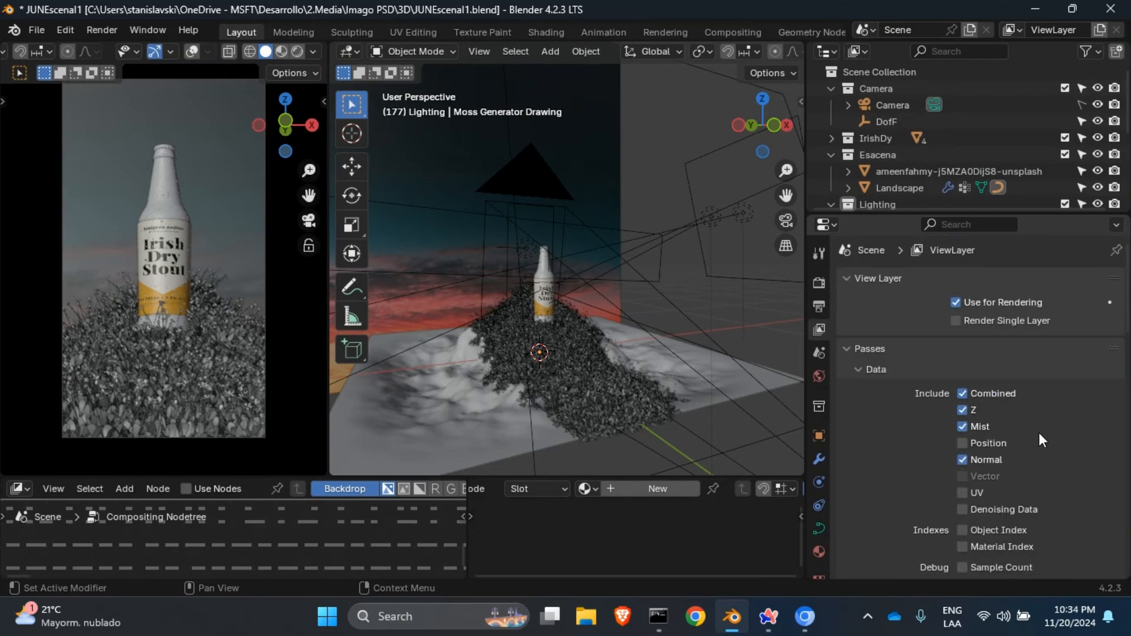
pyautogui.scroll(-7, 1039, 429)
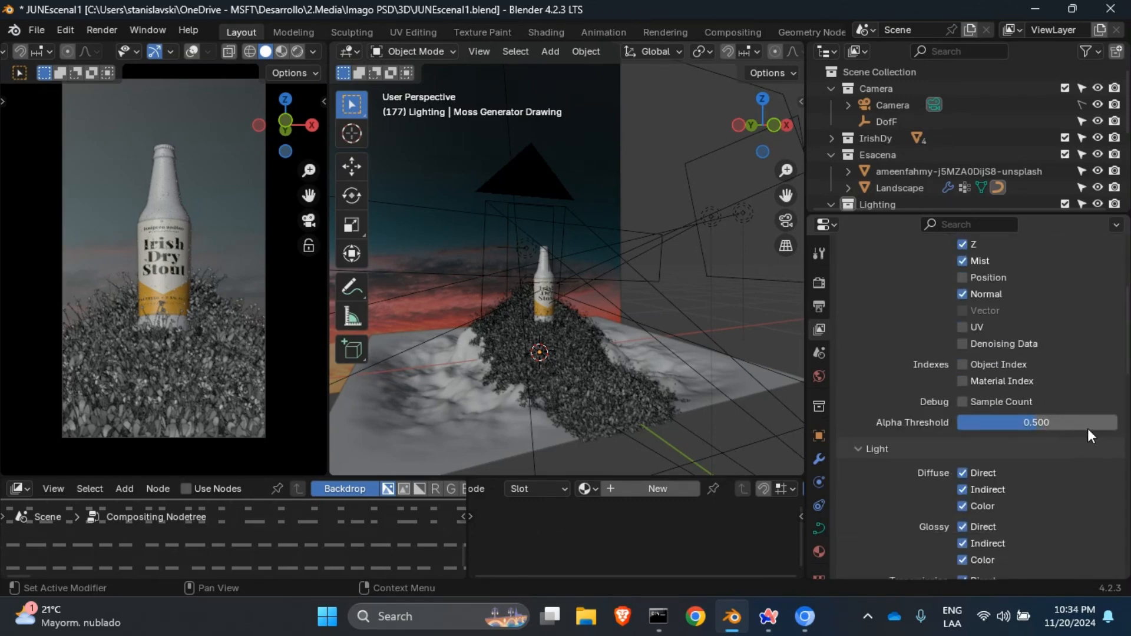
pyautogui.scroll(-5, 1067, 431)
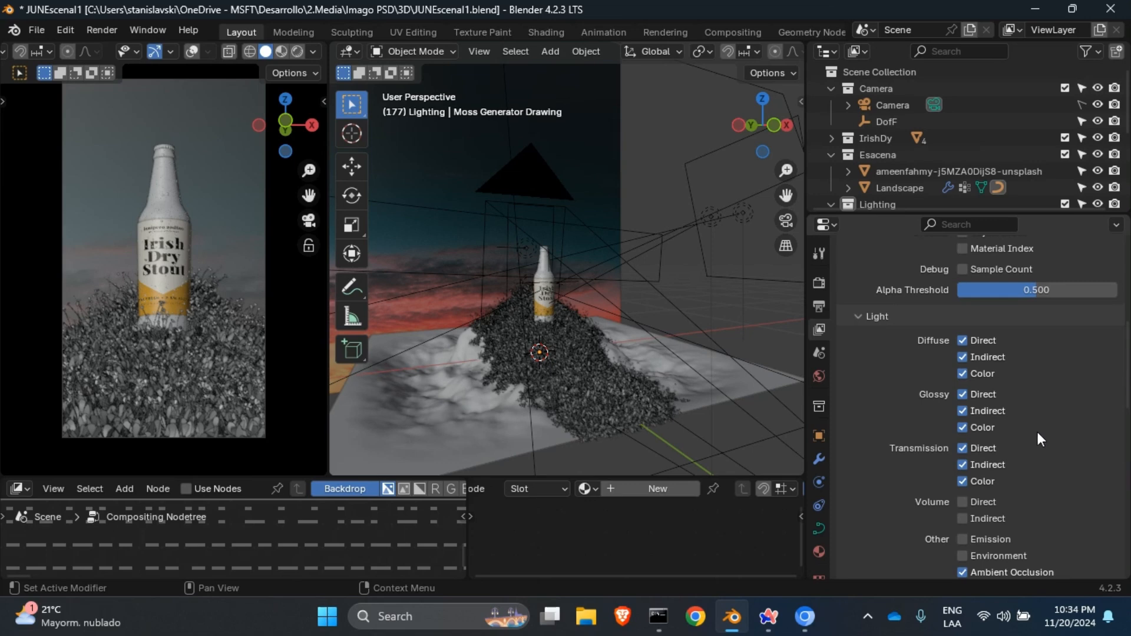
pyautogui.scroll(12, 1038, 432)
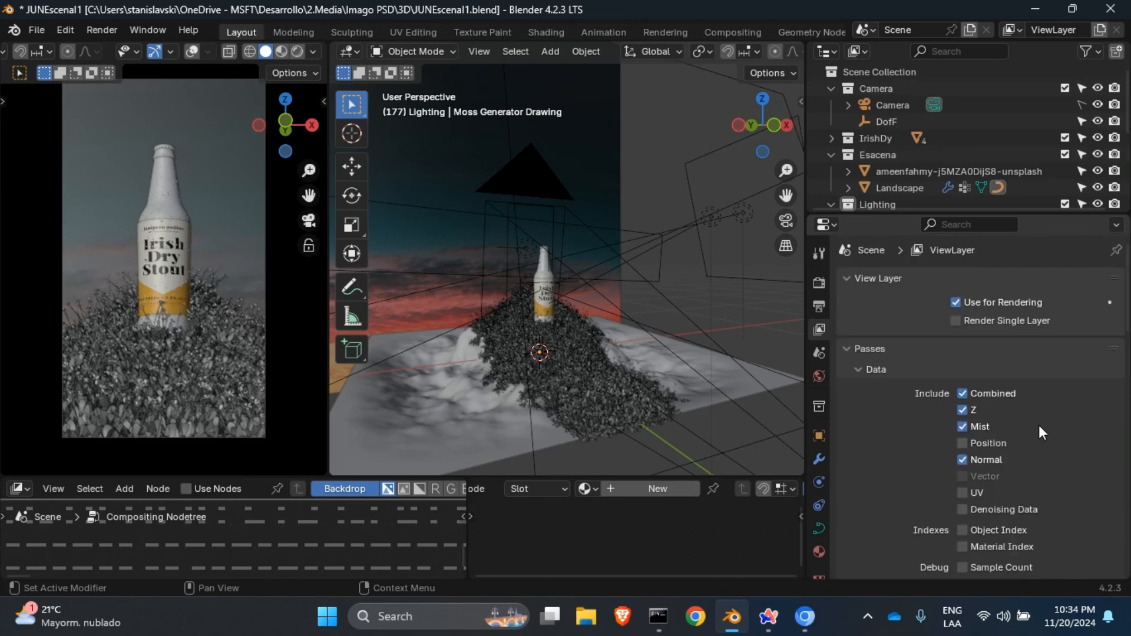
pyautogui.scroll(-5, 1038, 425)
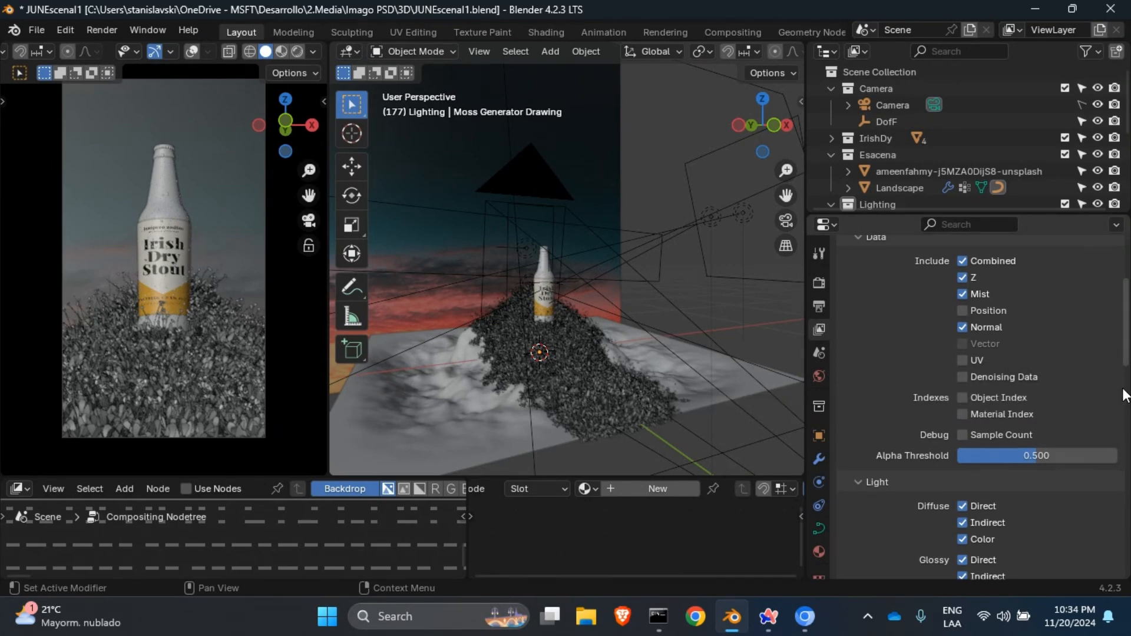
pyautogui.scroll(-3, 1126, 406)
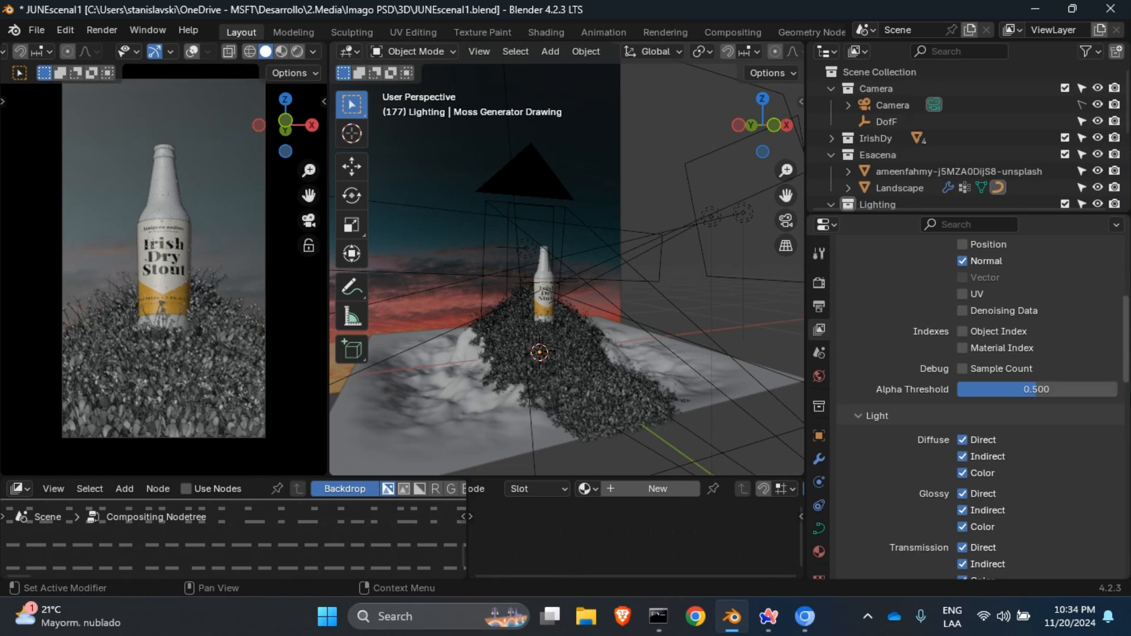
pyautogui.scroll(-5, 1107, 410)
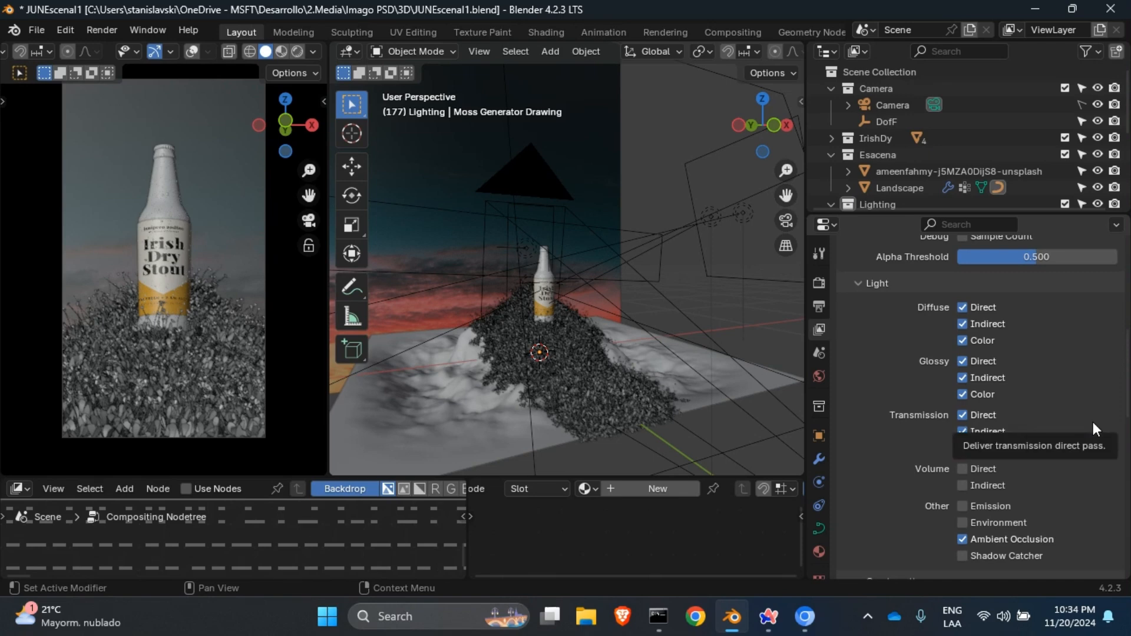
pyautogui.scroll(5, 1101, 415)
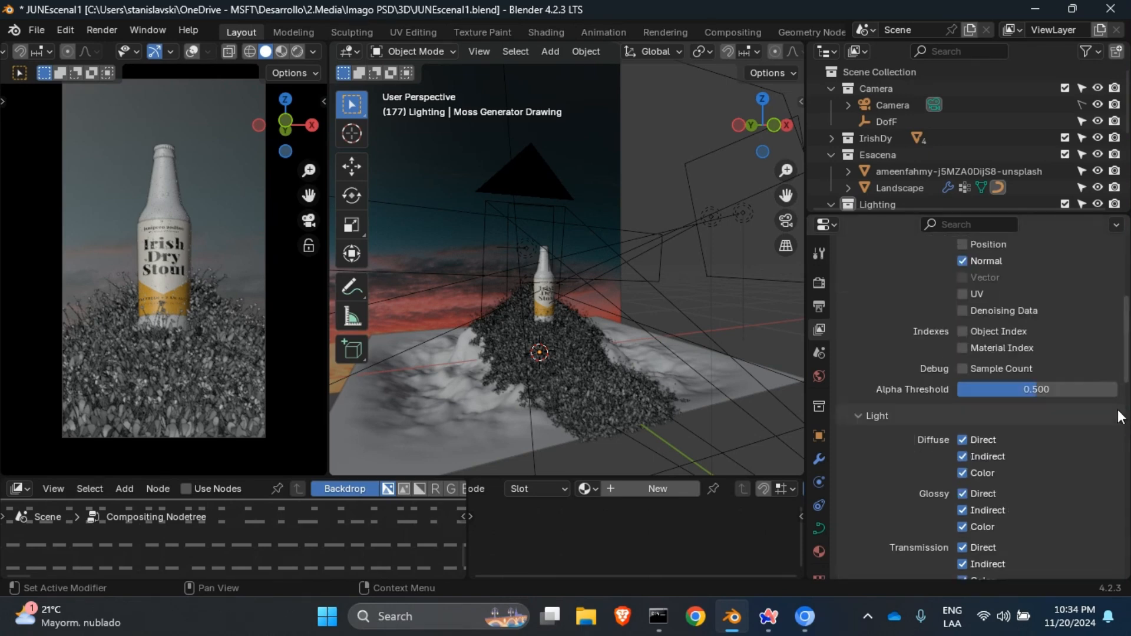
pyautogui.scroll(6, 1111, 414)
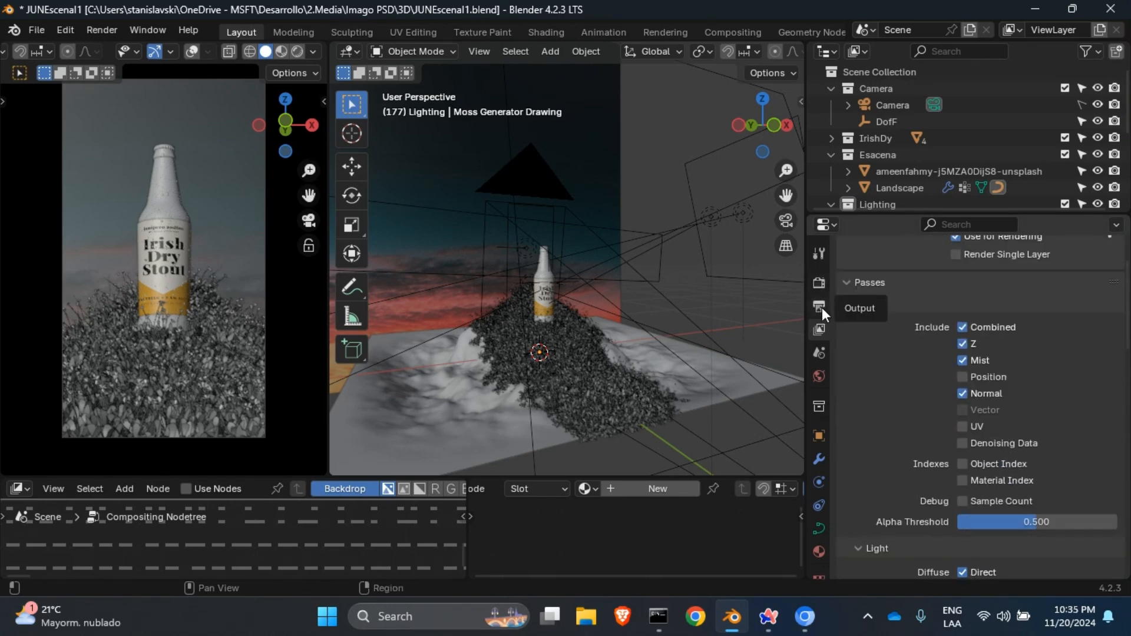
# Open the scene's output properties and examine the Imago PSD settings, including the objects offered for Cryptomatte selection
pyautogui.click(820, 307)
pyautogui.click(65, 30)
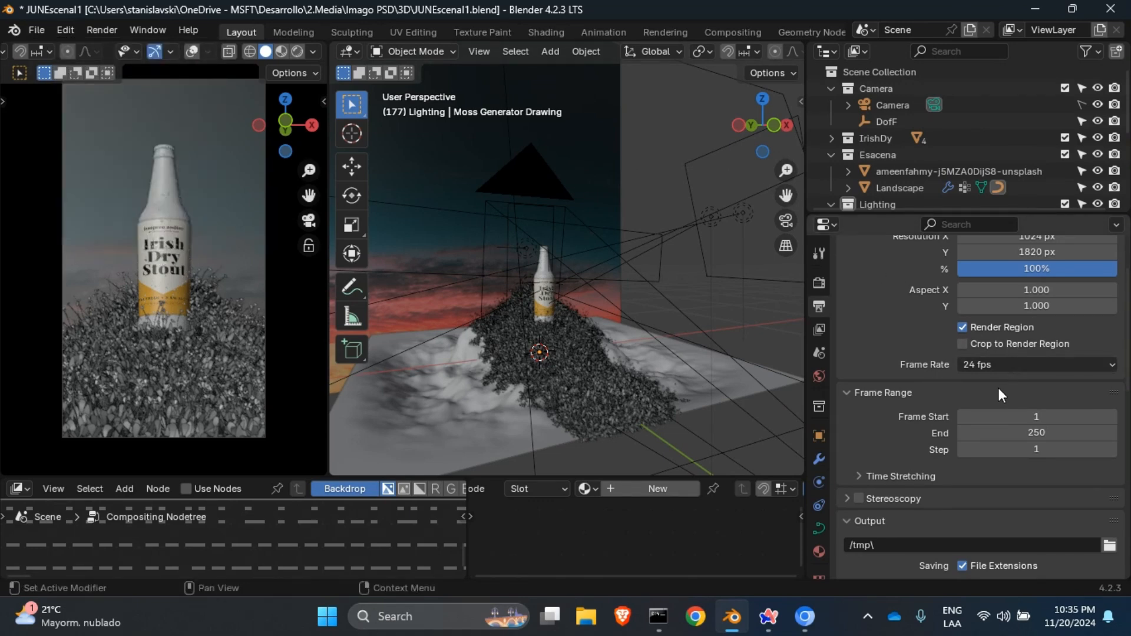
pyautogui.scroll(-6, 998, 390)
pyautogui.scroll(-10, 917, 295)
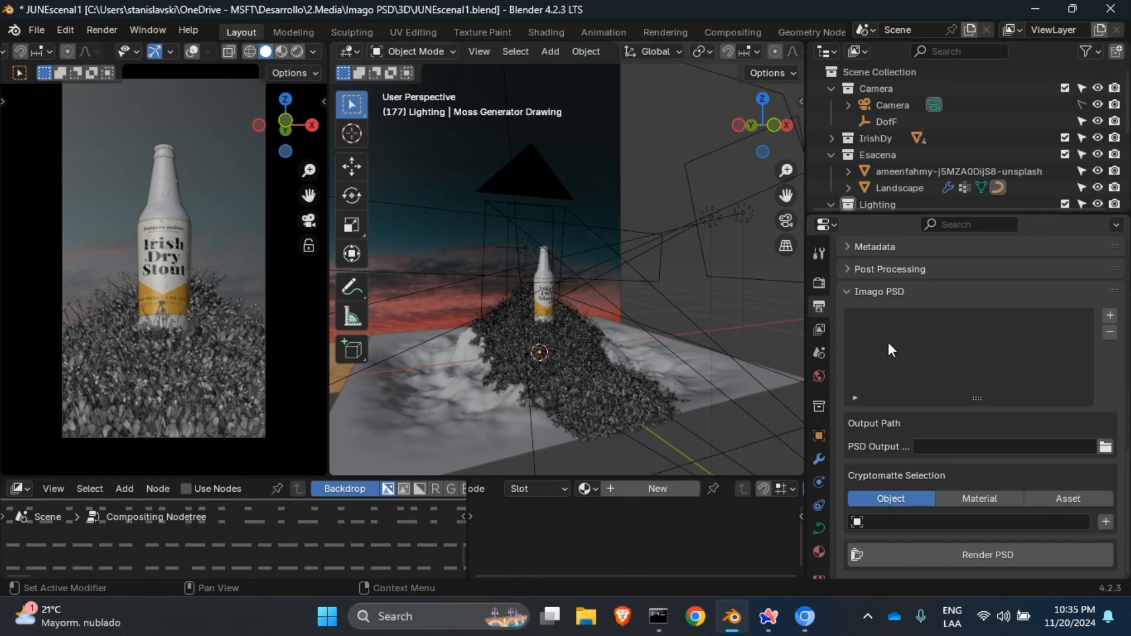
pyautogui.scroll(5, 1061, 437)
pyautogui.scroll(-5, 1085, 436)
pyautogui.click(863, 521)
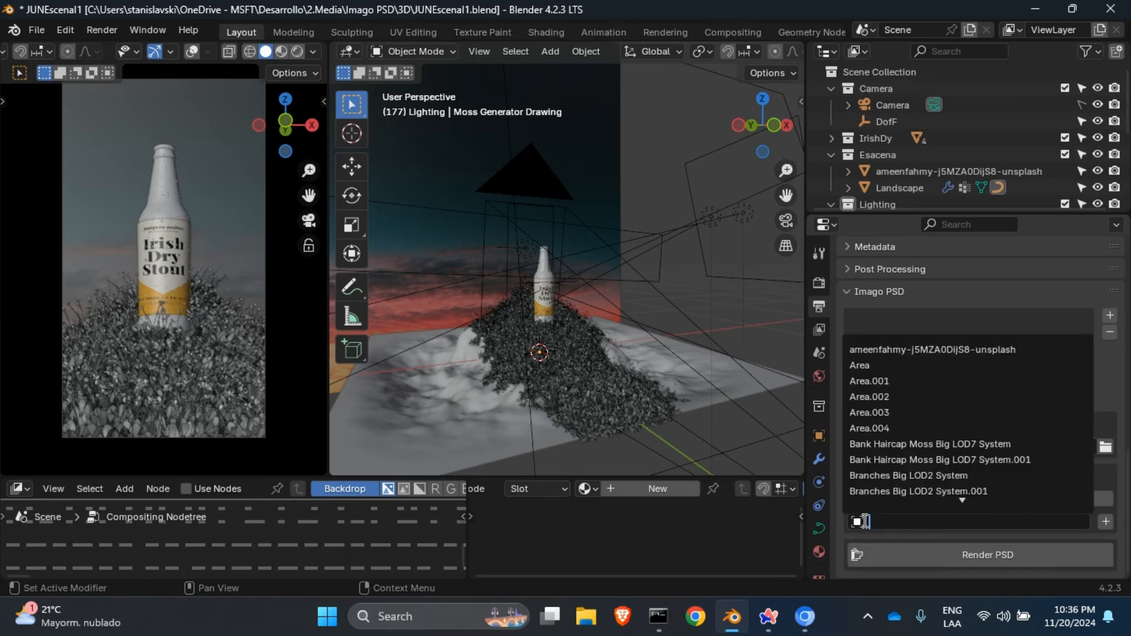
pyautogui.press('Escape')
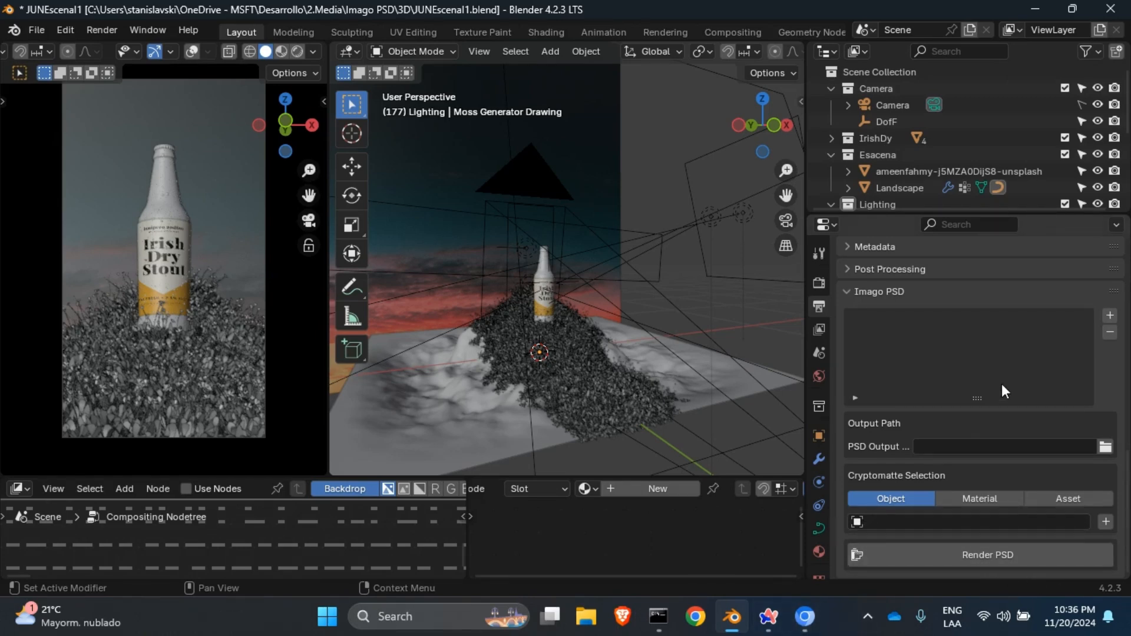
# Add an Imago PSD output entry in OpenEXR Multilayer format with Float(Full) color depth and the ZIP codec
pyautogui.click(1110, 319)
pyautogui.click(883, 319)
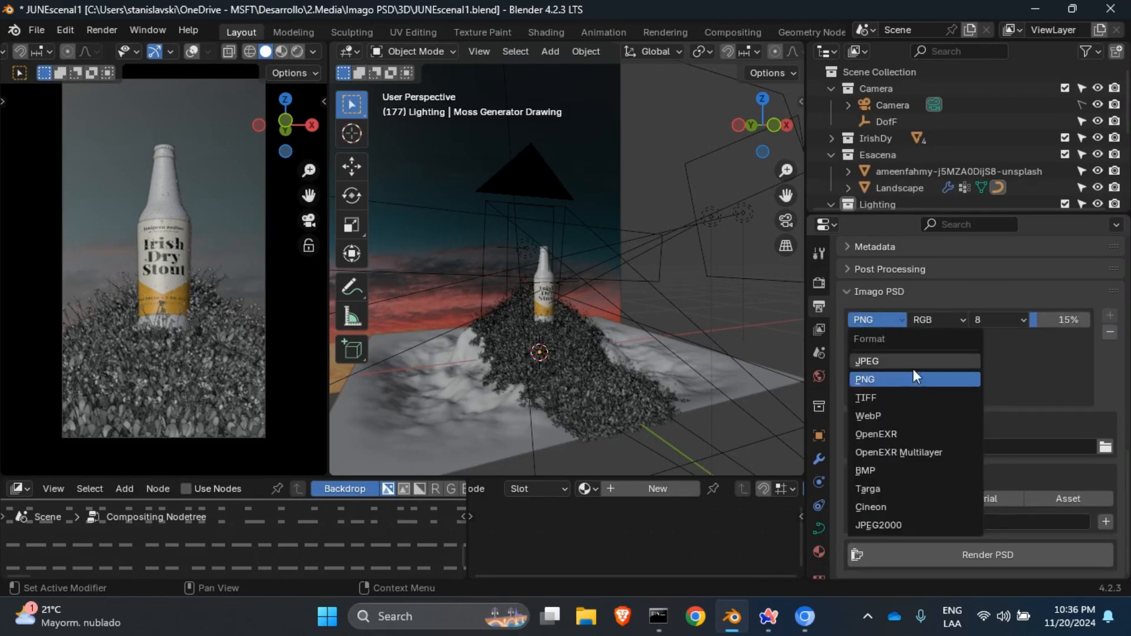
pyautogui.click(917, 453)
pyautogui.click(955, 319)
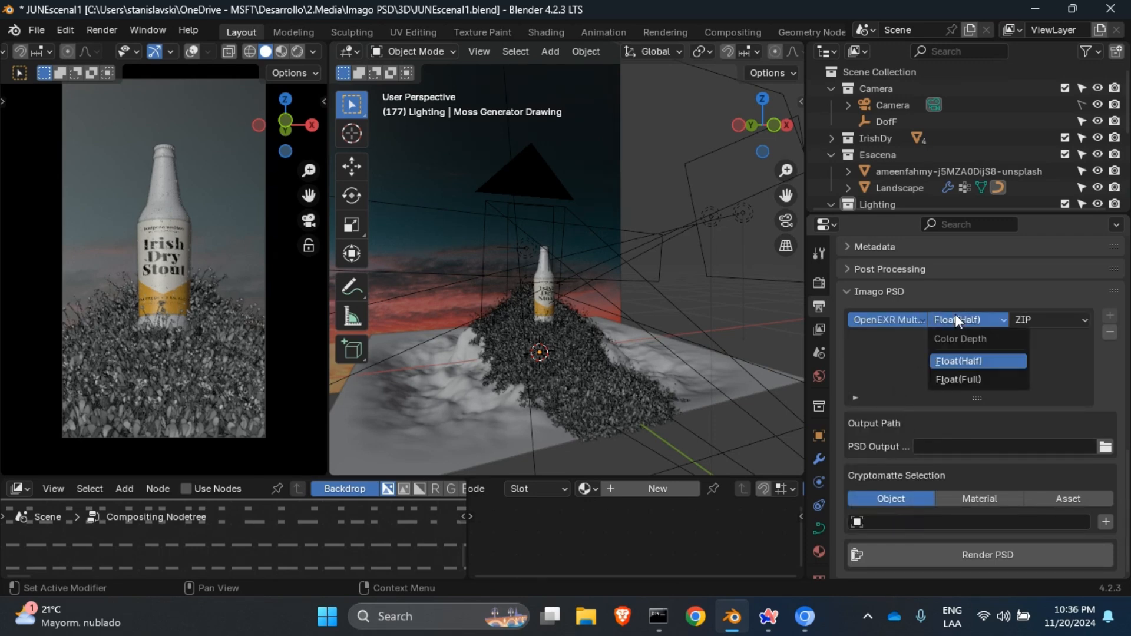
pyautogui.click(985, 377)
pyautogui.click(1026, 319)
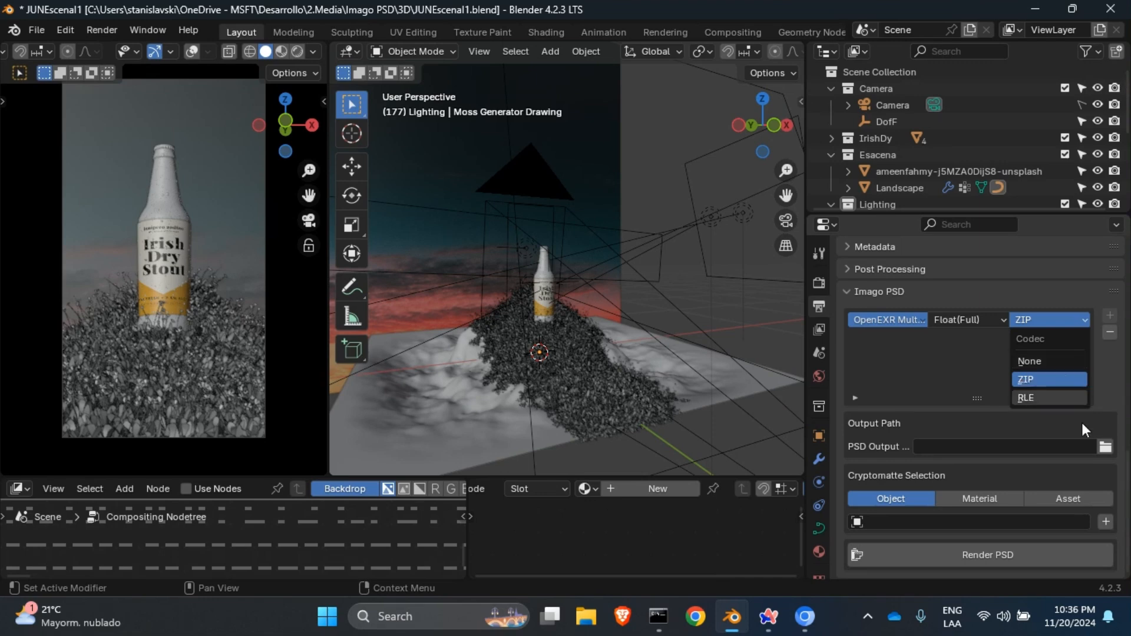
pyautogui.click(1061, 312)
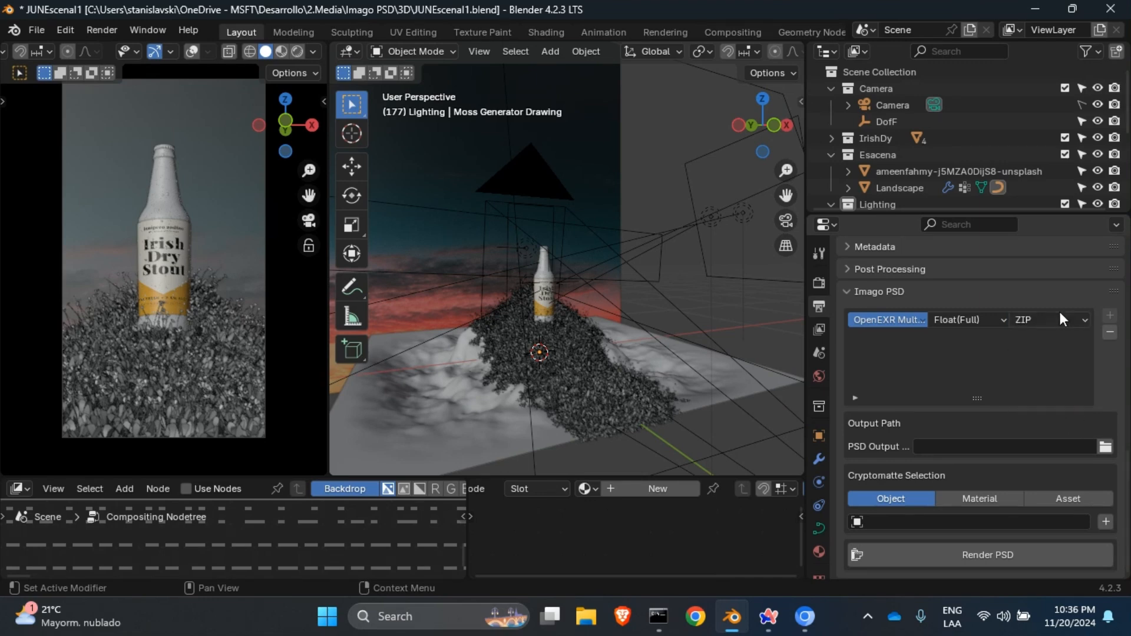
# Set the PSD output path to a file named Example inside a new EXR folder in Pictures
pyautogui.click(1105, 447)
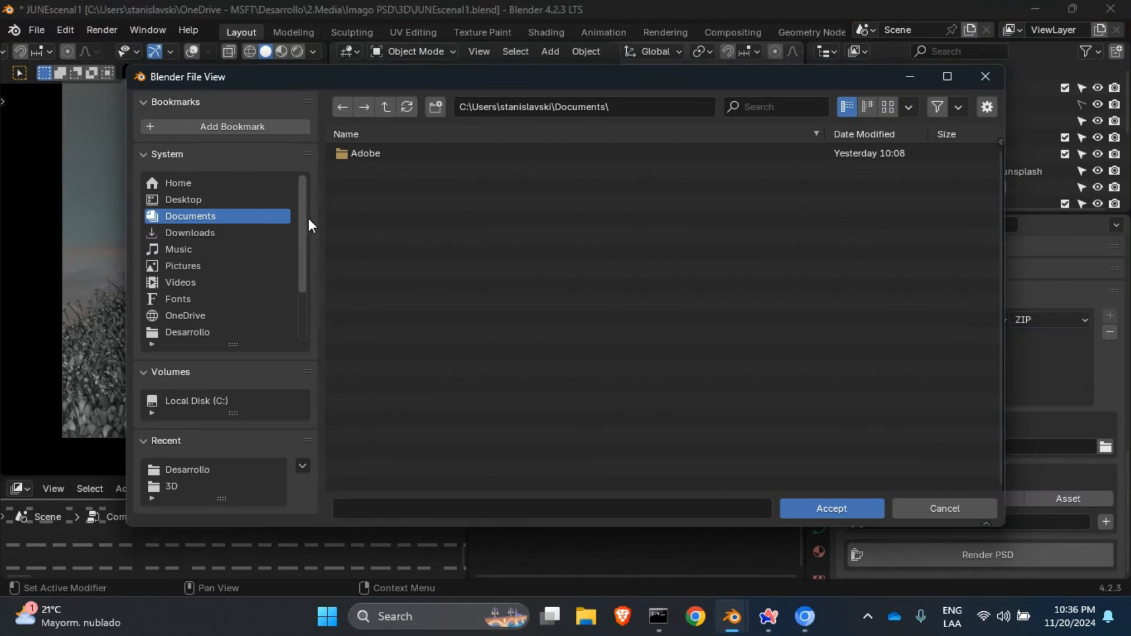
pyautogui.click(232, 266)
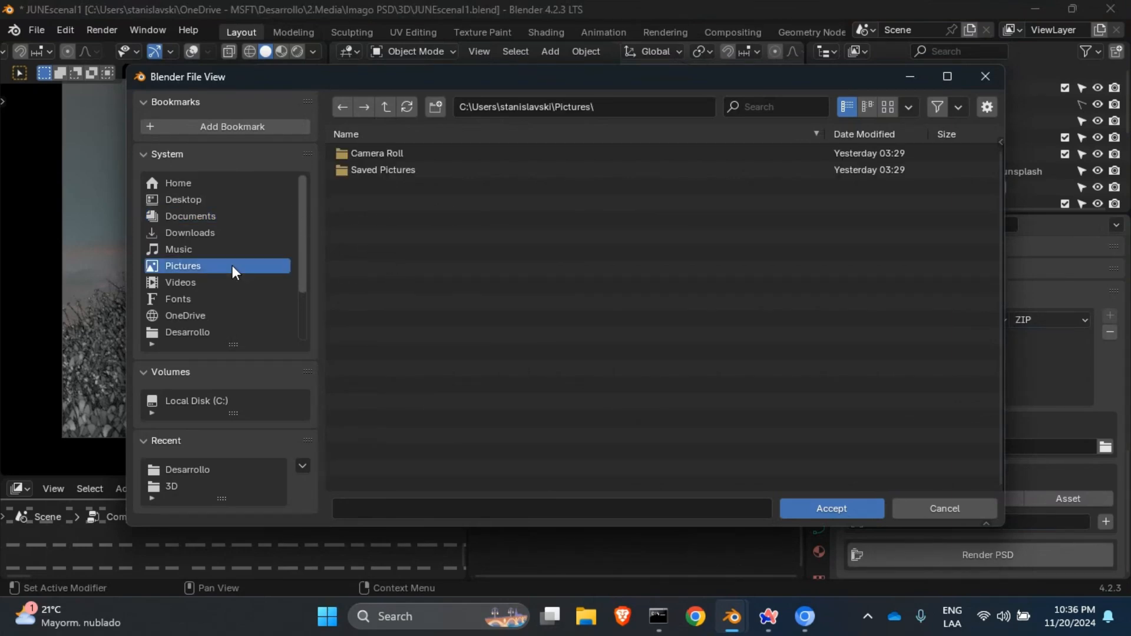
pyautogui.click(435, 108)
pyautogui.write('EXR')
pyautogui.press('Return')
pyautogui.doubleClick(445, 173)
pyautogui.click(412, 510)
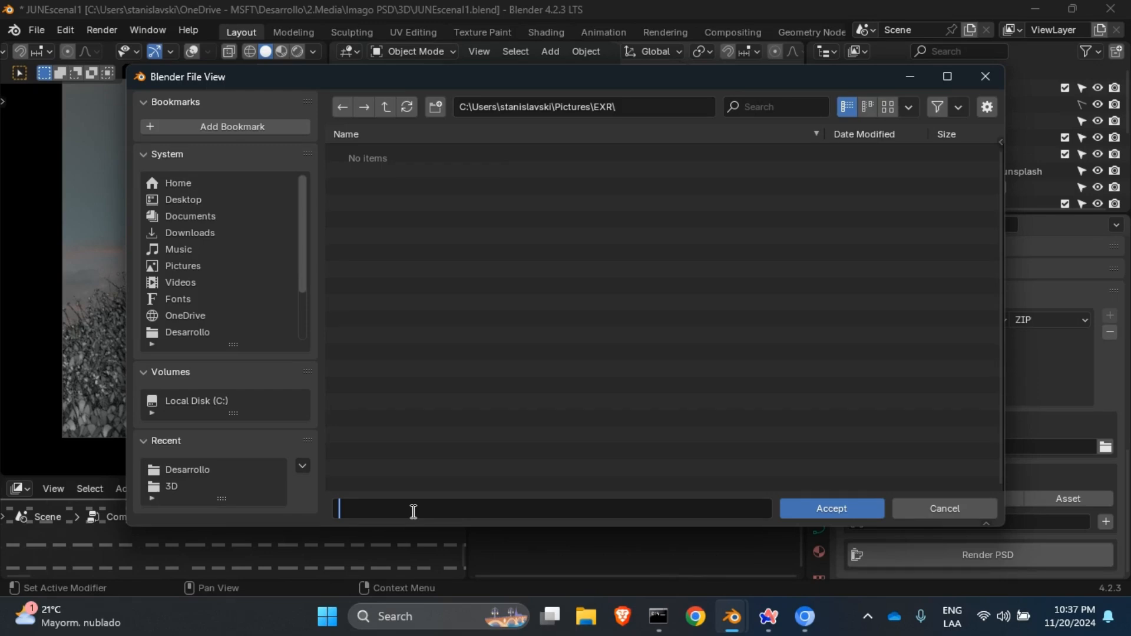
pyautogui.write('Example')
pyautogui.press('Return')
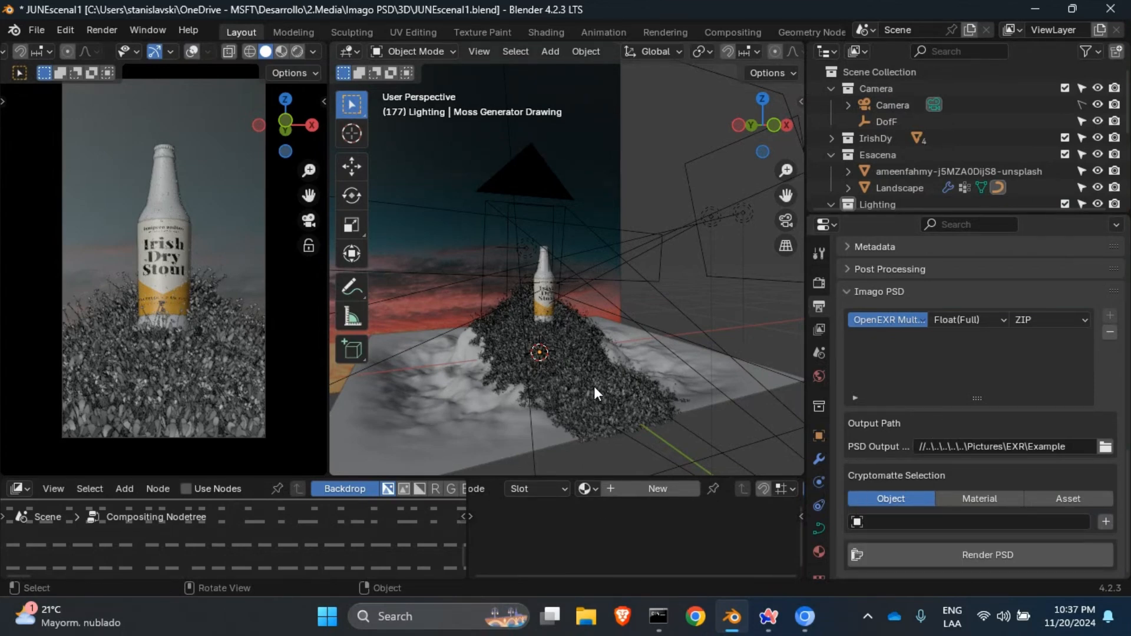
# Add the moss object, Moss Generator Drawing, to the Imago PSD Cryptomatte object selection
pyautogui.scroll(2, 594, 386)
pyautogui.click(571, 401)
pyautogui.click(864, 521)
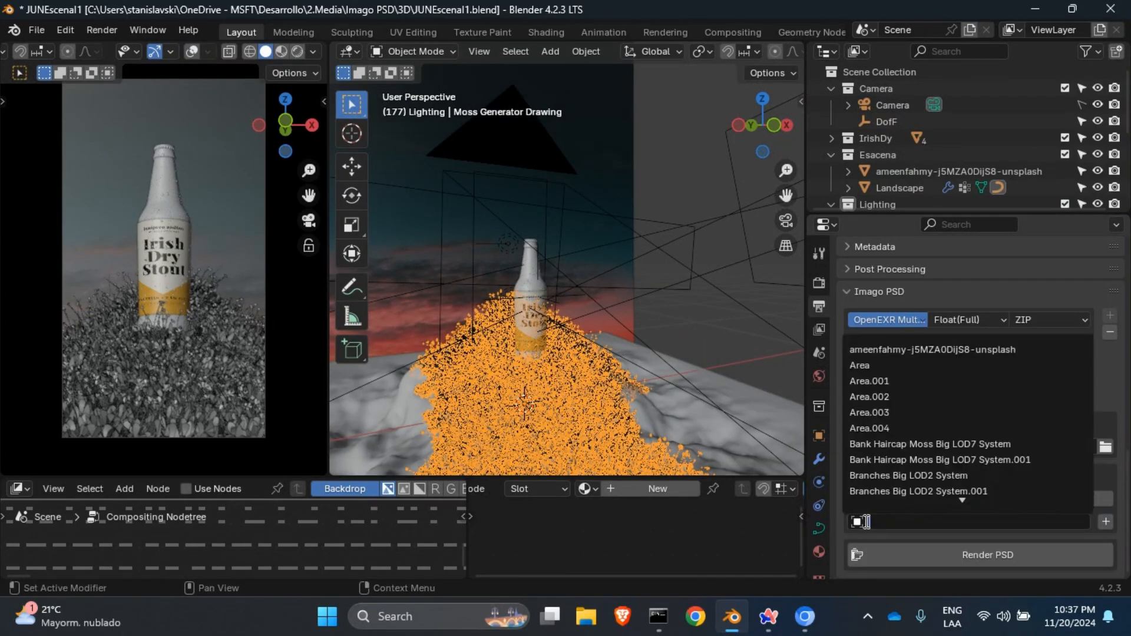
pyautogui.scroll(-10, 920, 466)
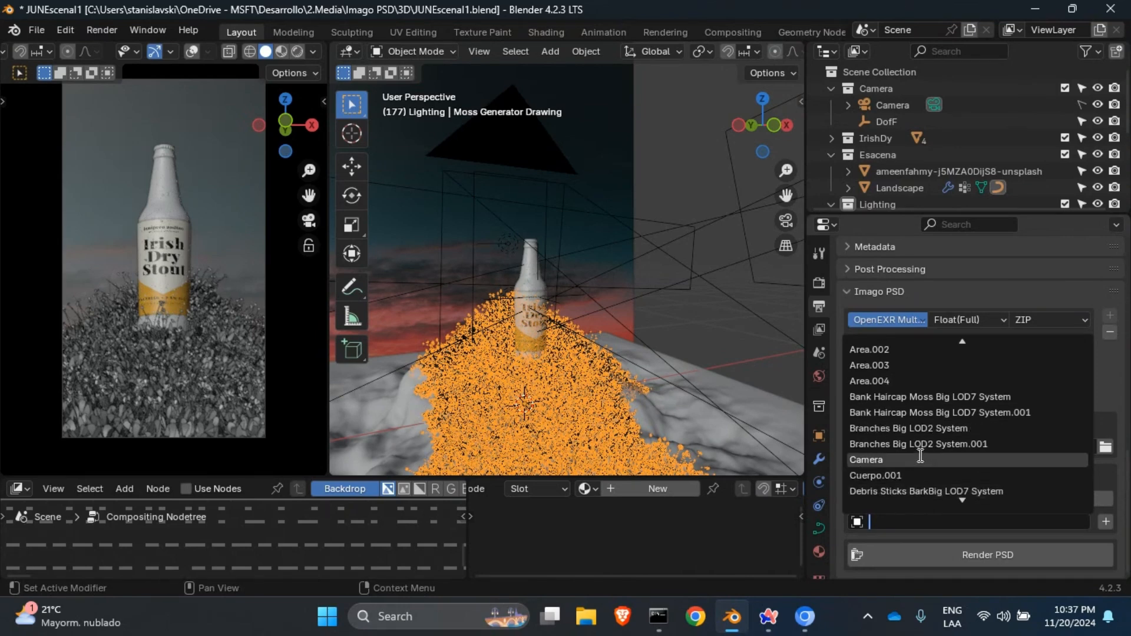
pyautogui.scroll(-7, 920, 465)
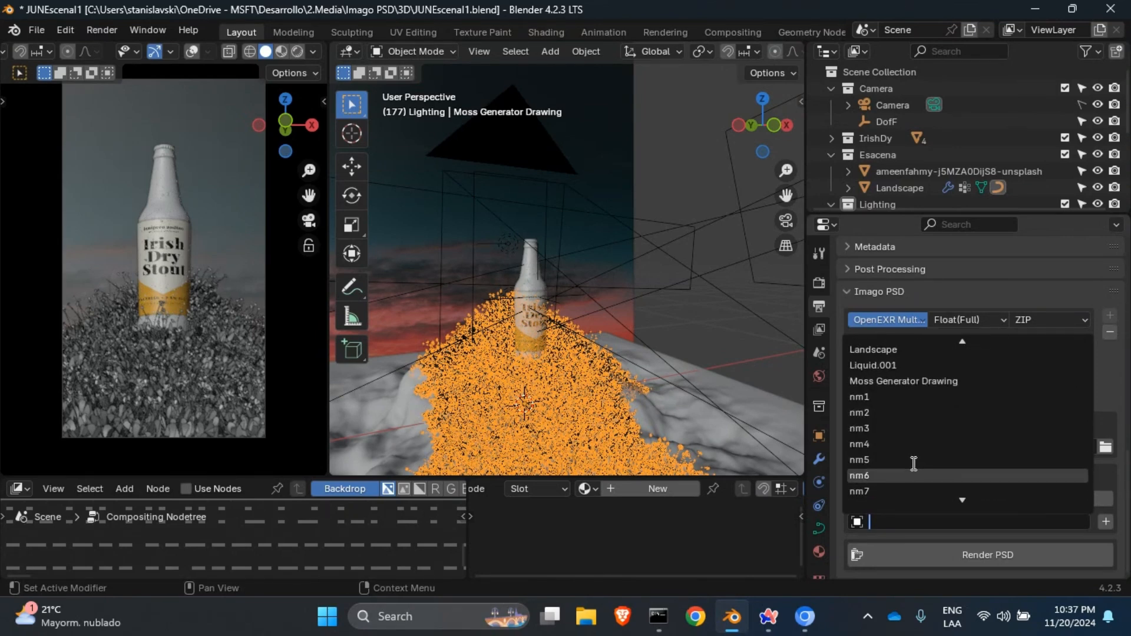
pyautogui.click(928, 380)
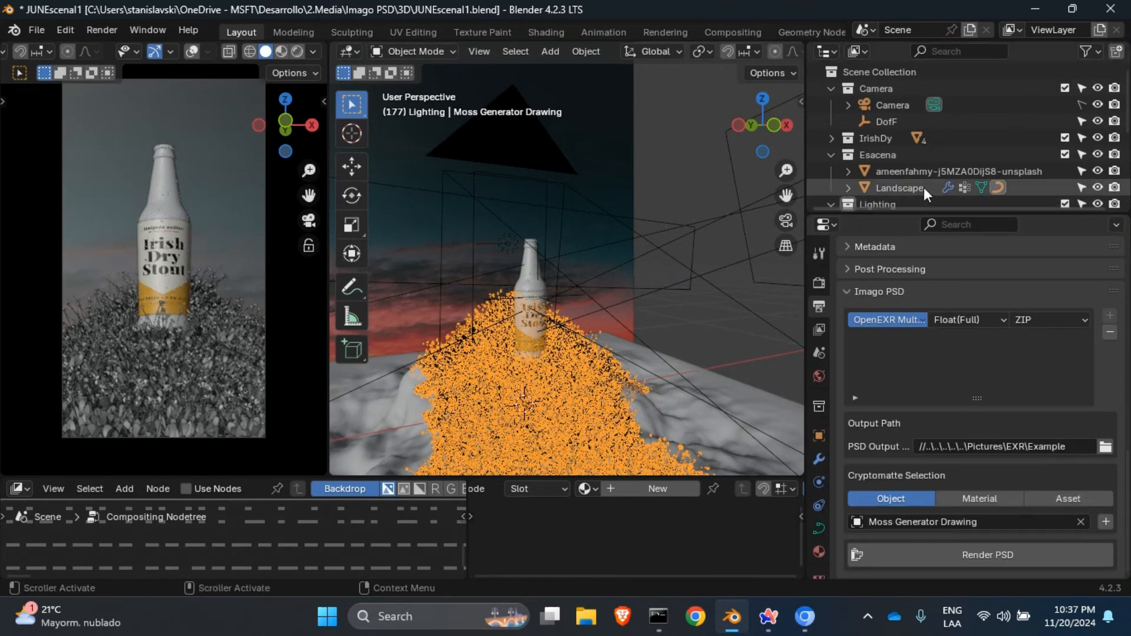
pyautogui.scroll(-5, 919, 183)
pyautogui.click(1105, 521)
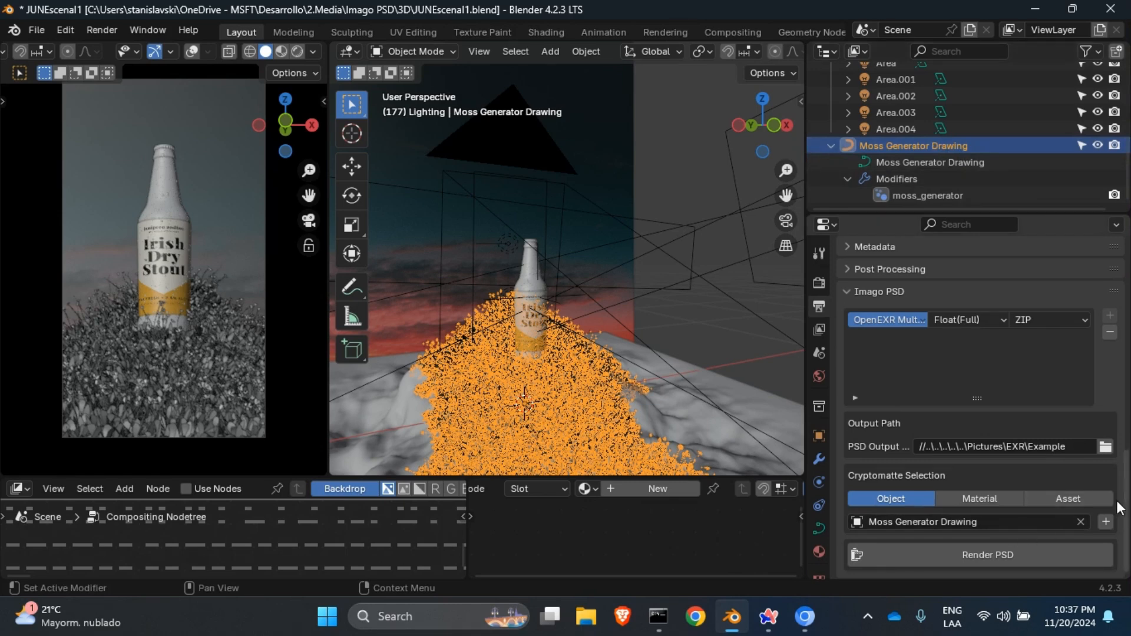
pyautogui.scroll(-1, 1013, 544)
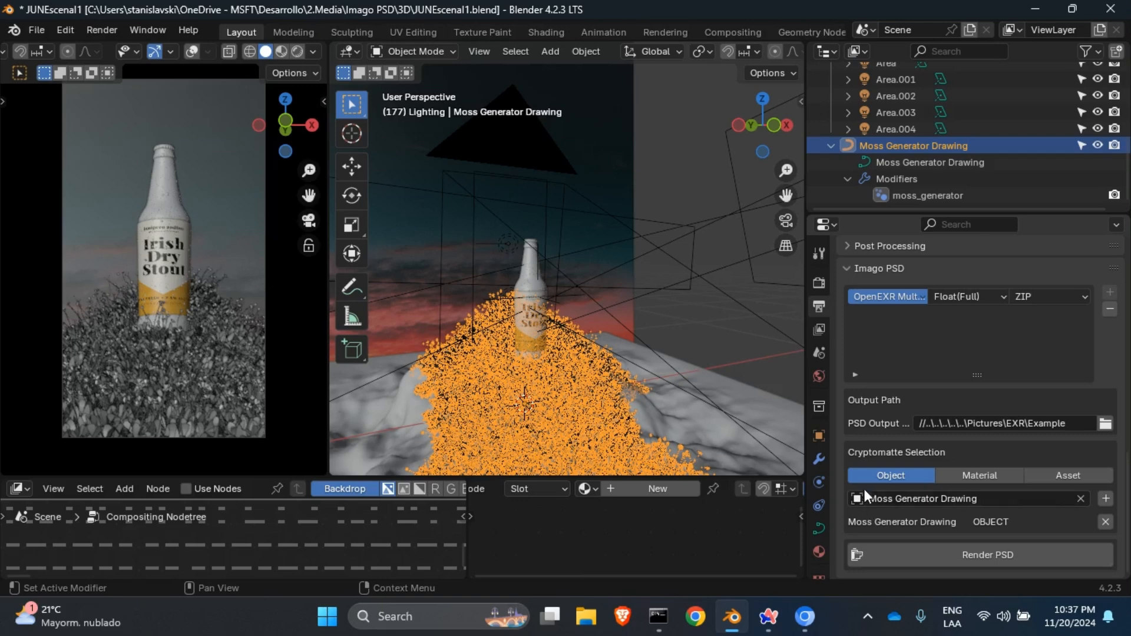
# Identify the bottle body in the viewport and add its object, Cuerpo.001, to the Cryptomatte selection
pyautogui.scroll(5, 536, 277)
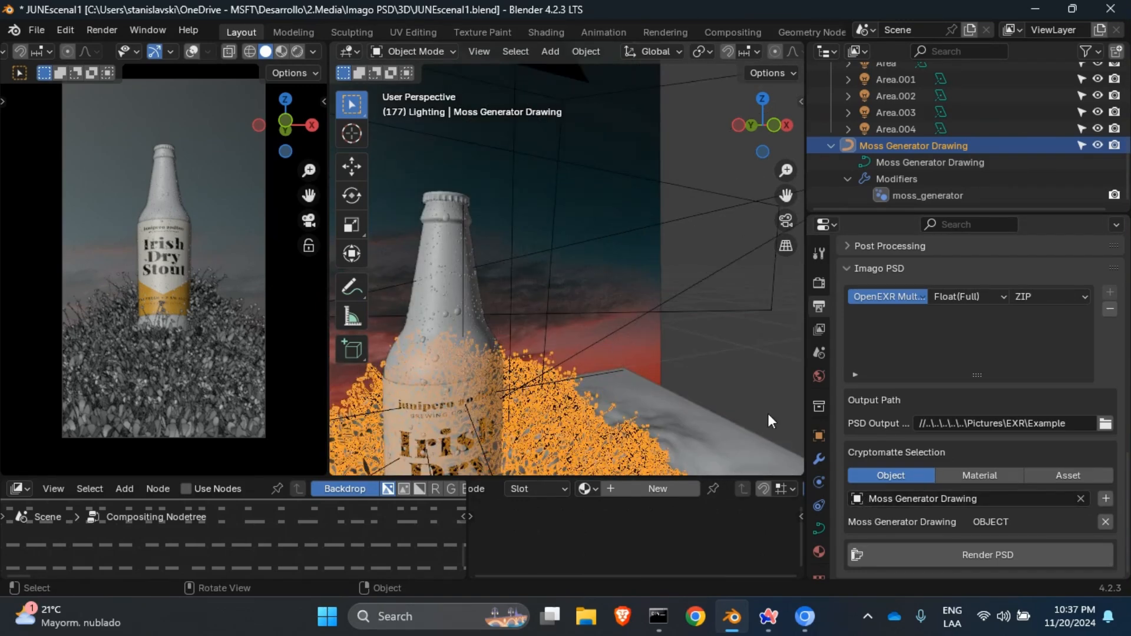
pyautogui.click(871, 498)
pyautogui.click(429, 245)
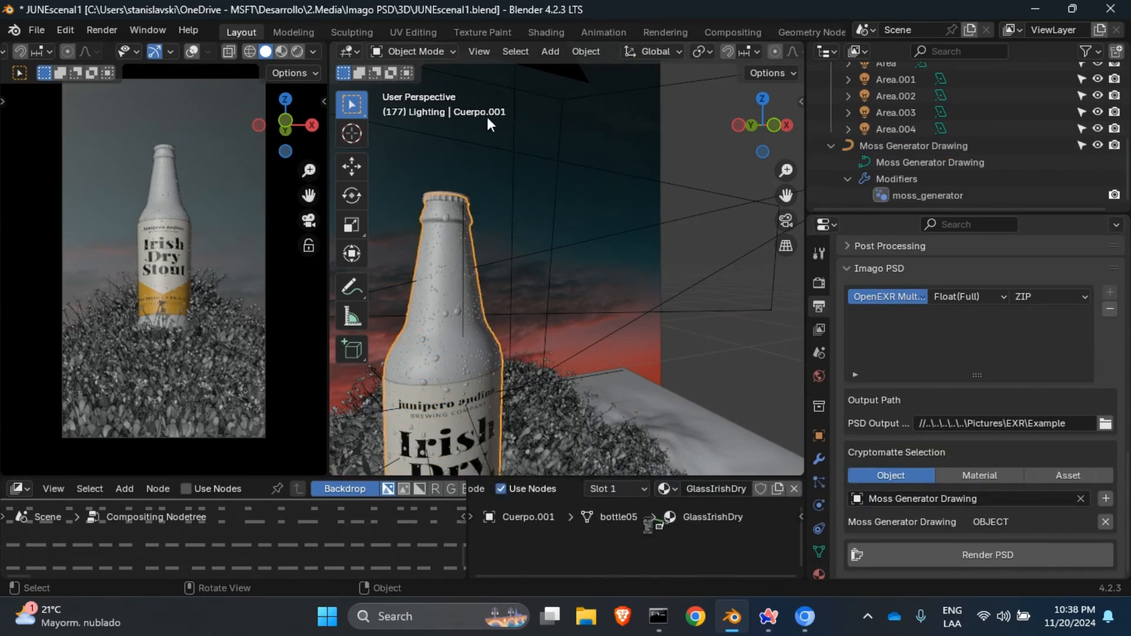
pyautogui.click(919, 498)
pyautogui.write('cu')
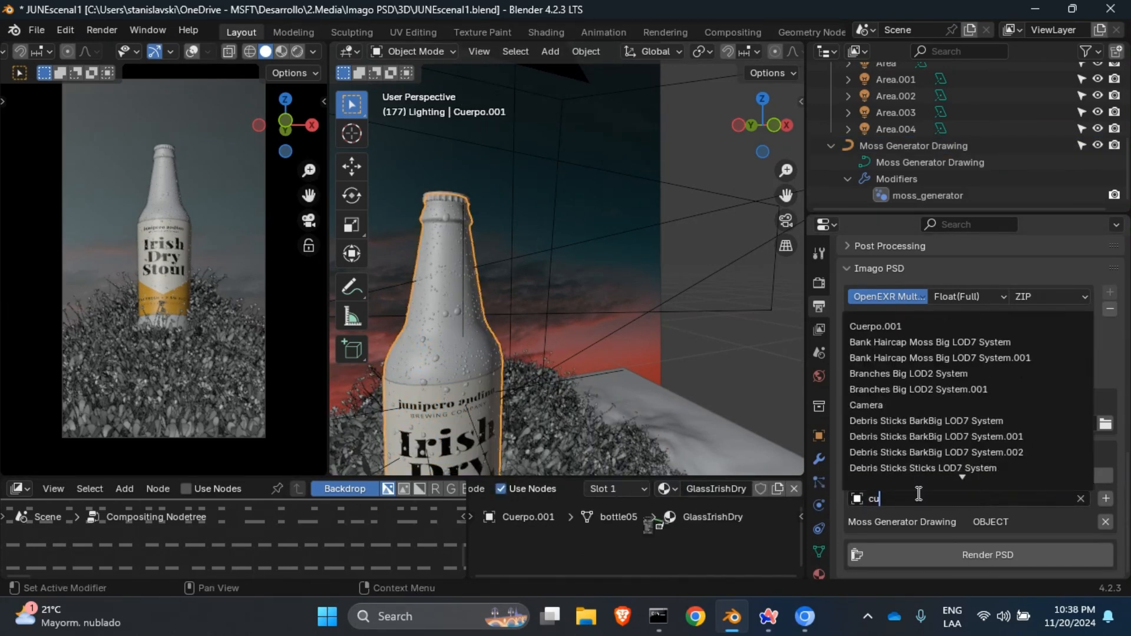
pyautogui.write('erp')
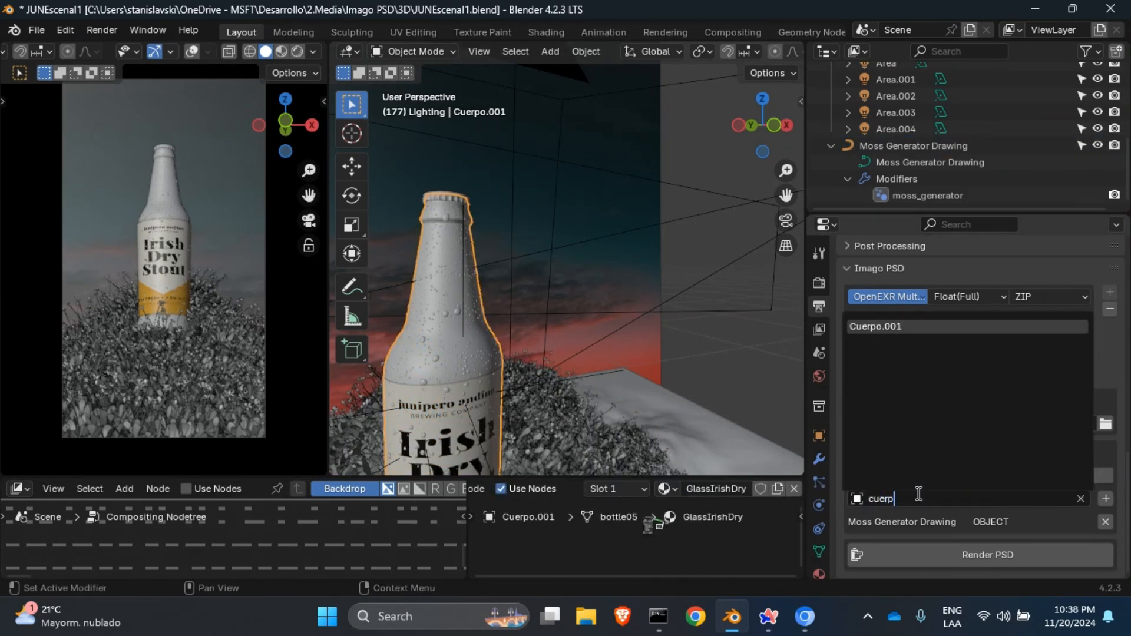
pyautogui.click(886, 328)
pyautogui.click(1106, 498)
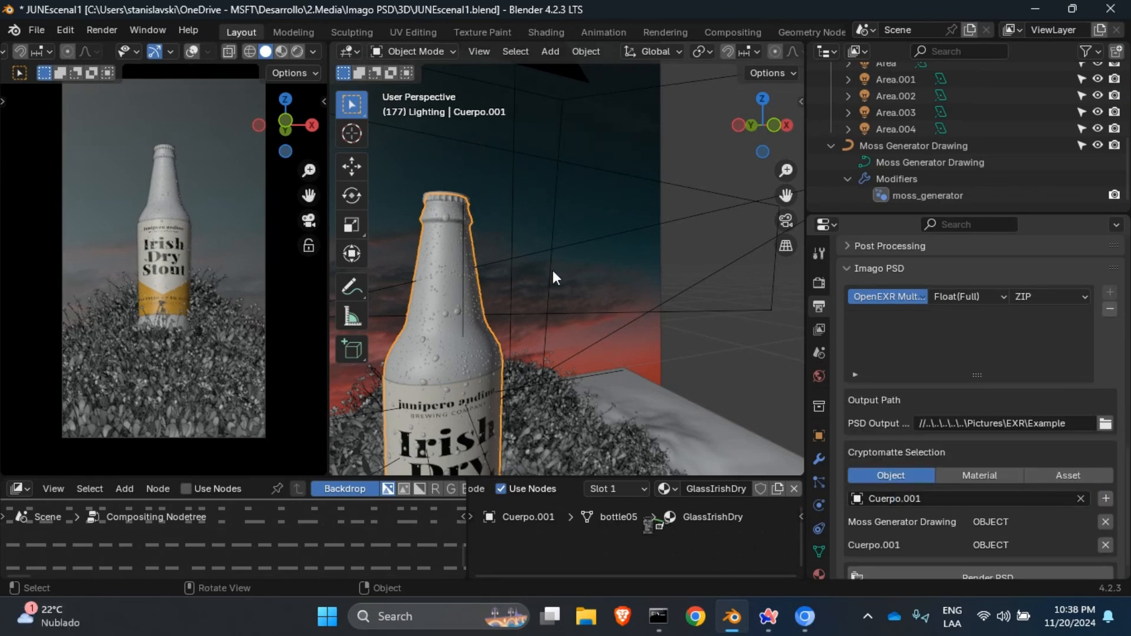
# Identify the bottle cap in the viewport and add its object, Tapa, to the Cryptomatte selection
pyautogui.click(450, 193)
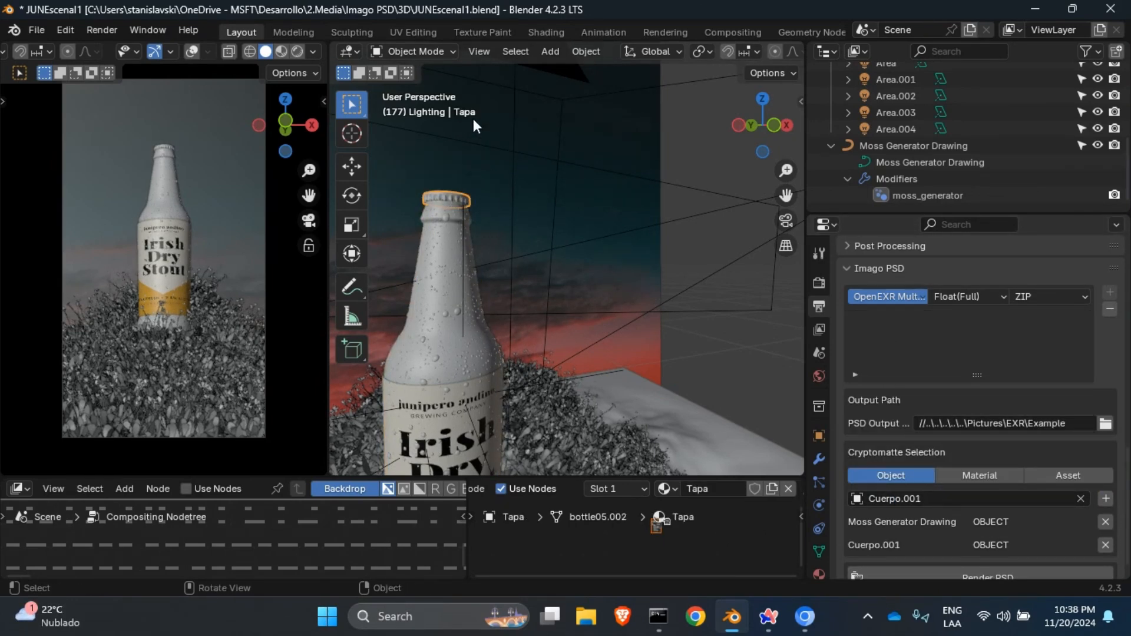
pyautogui.click(917, 498)
pyautogui.write('Tapa')
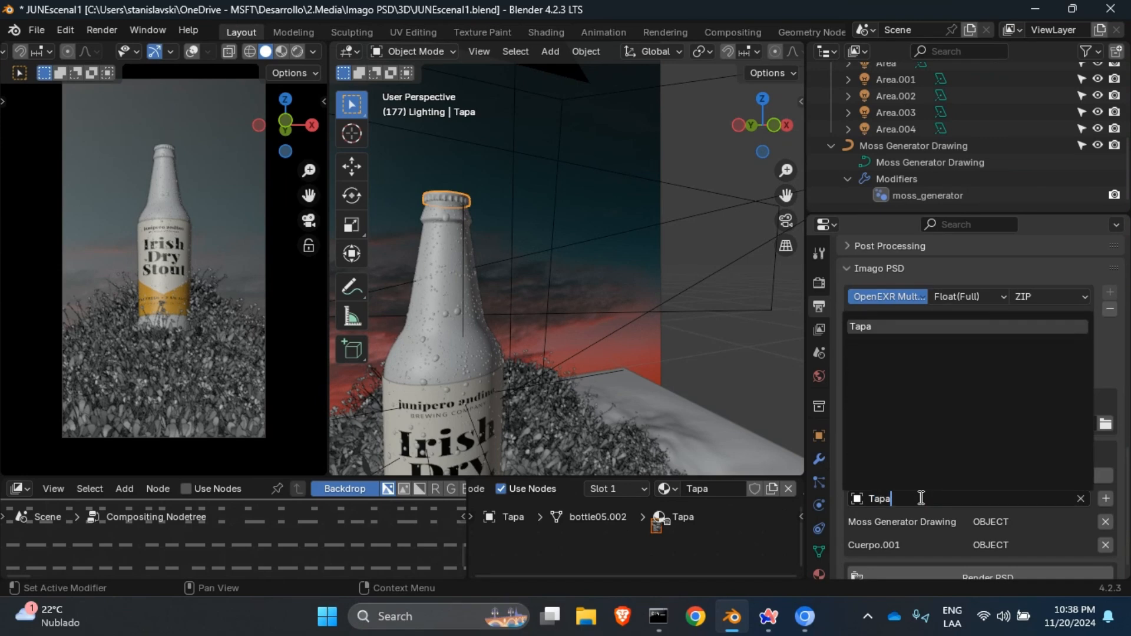
pyautogui.click(863, 326)
pyautogui.click(1105, 498)
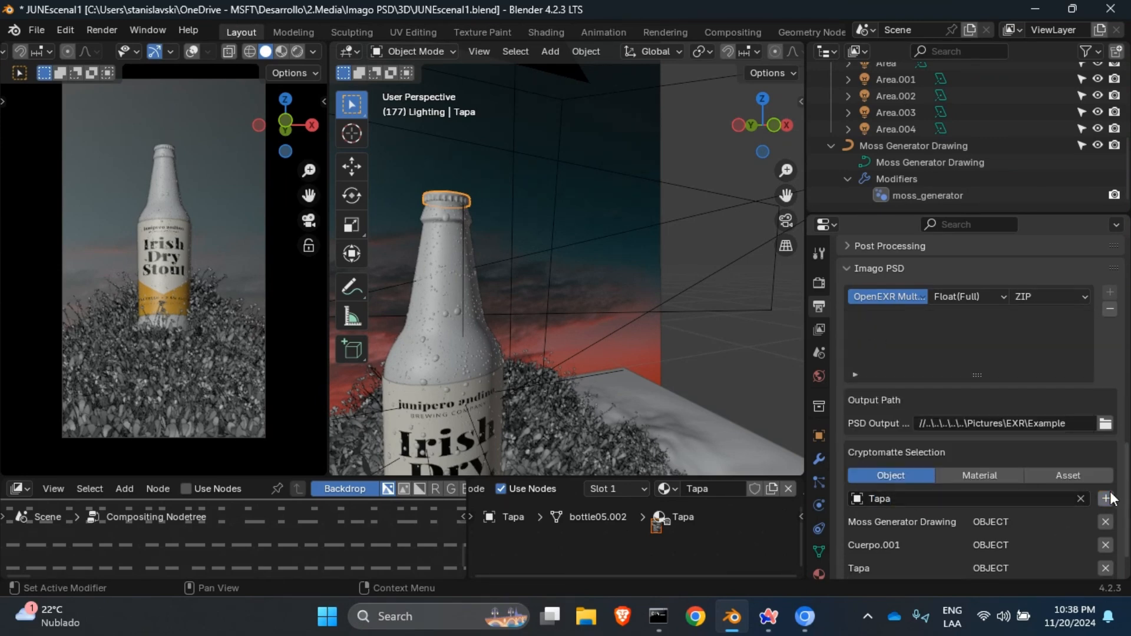
# Add the bottle's label object, Label.001, to the Cryptomatte selection and clear the object picker
pyautogui.click(439, 412)
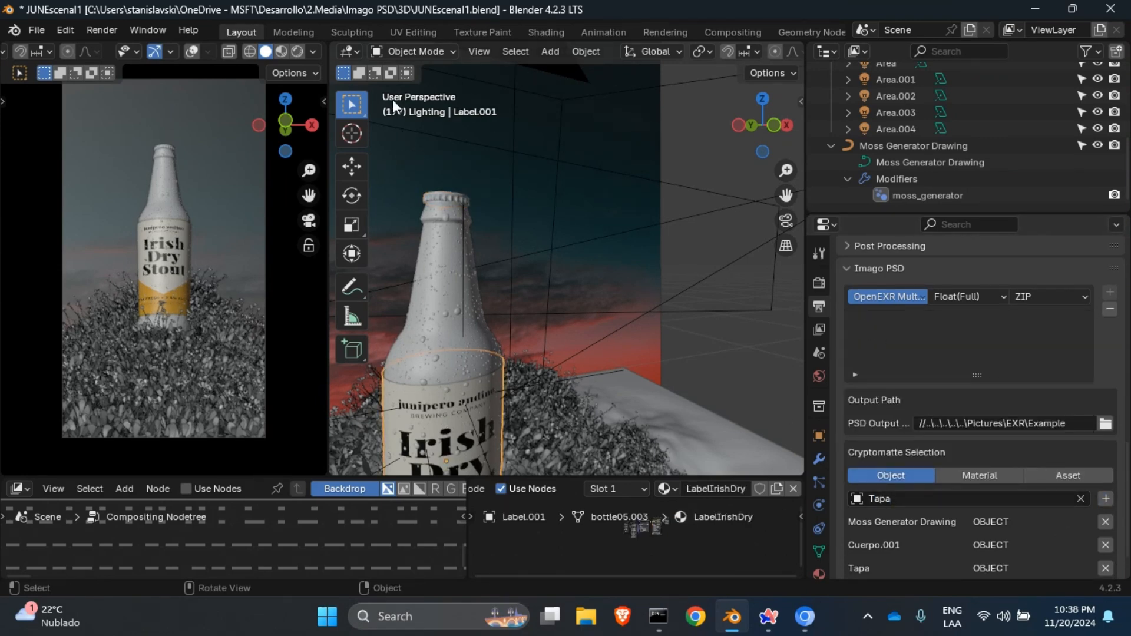
pyautogui.click(938, 496)
pyautogui.write('L')
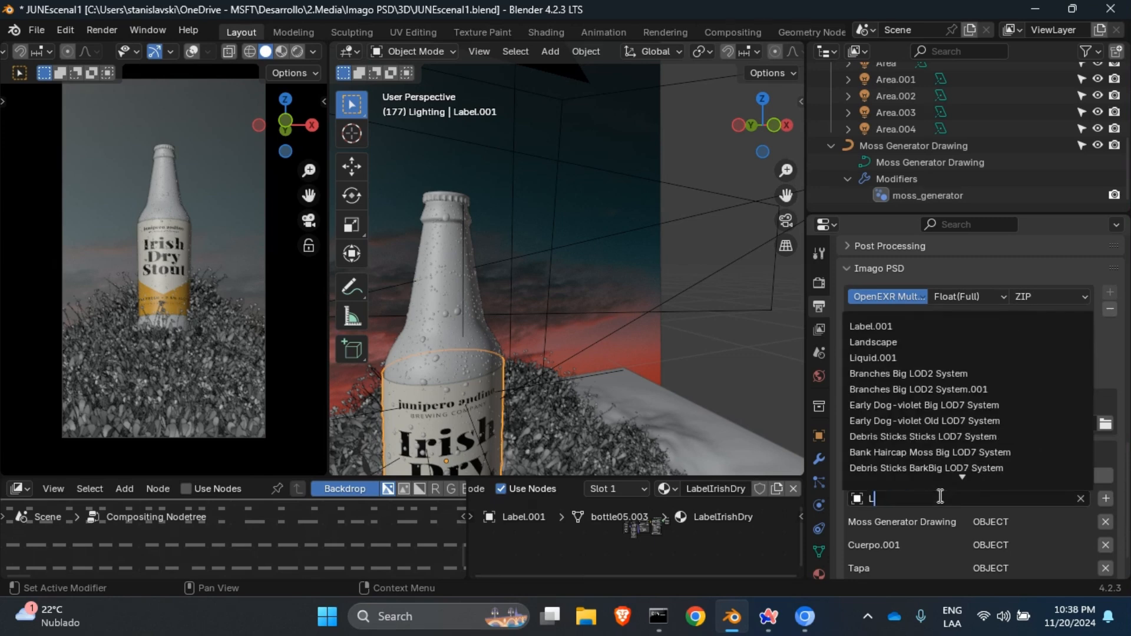
pyautogui.write('abel')
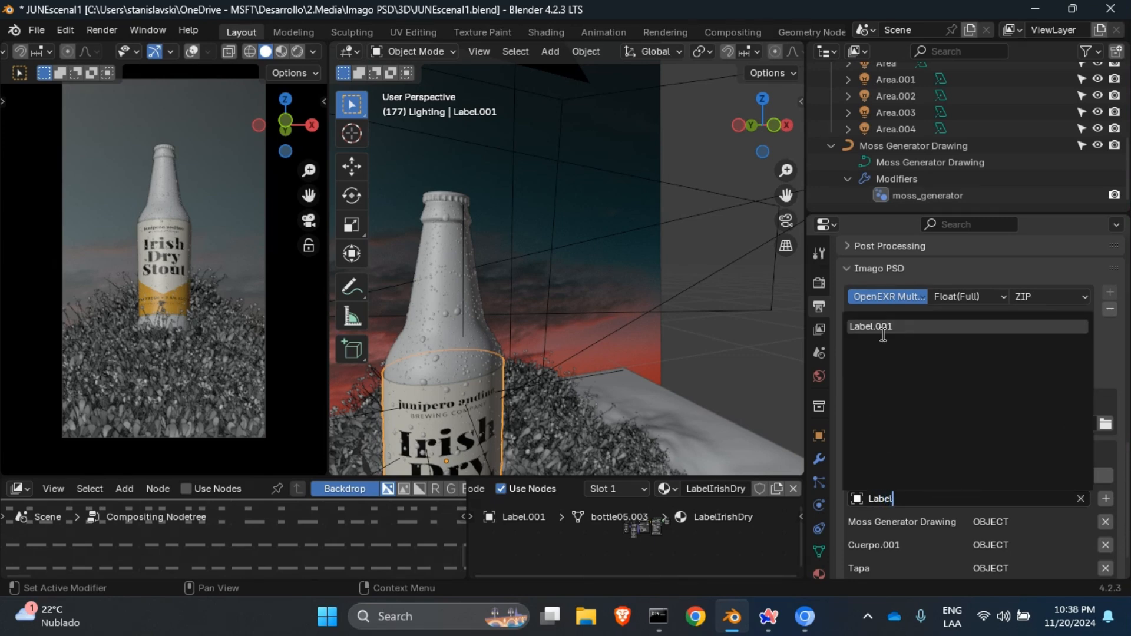
pyautogui.click(892, 327)
pyautogui.scroll(-2, 1038, 486)
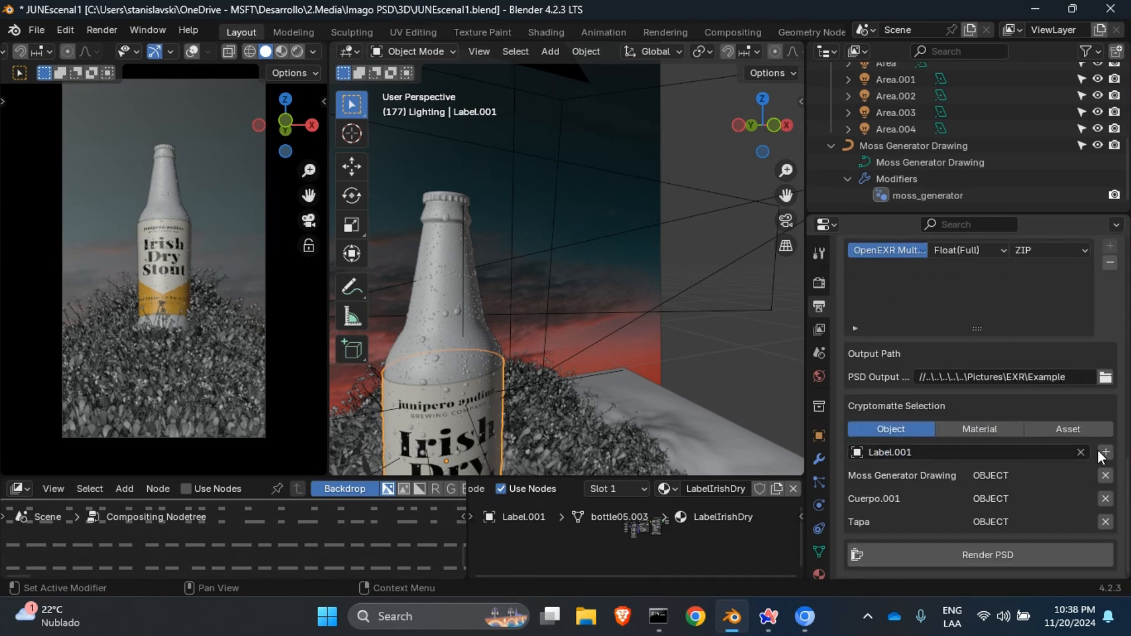
pyautogui.click(1105, 453)
pyautogui.click(1080, 452)
pyautogui.scroll(-1, 947, 489)
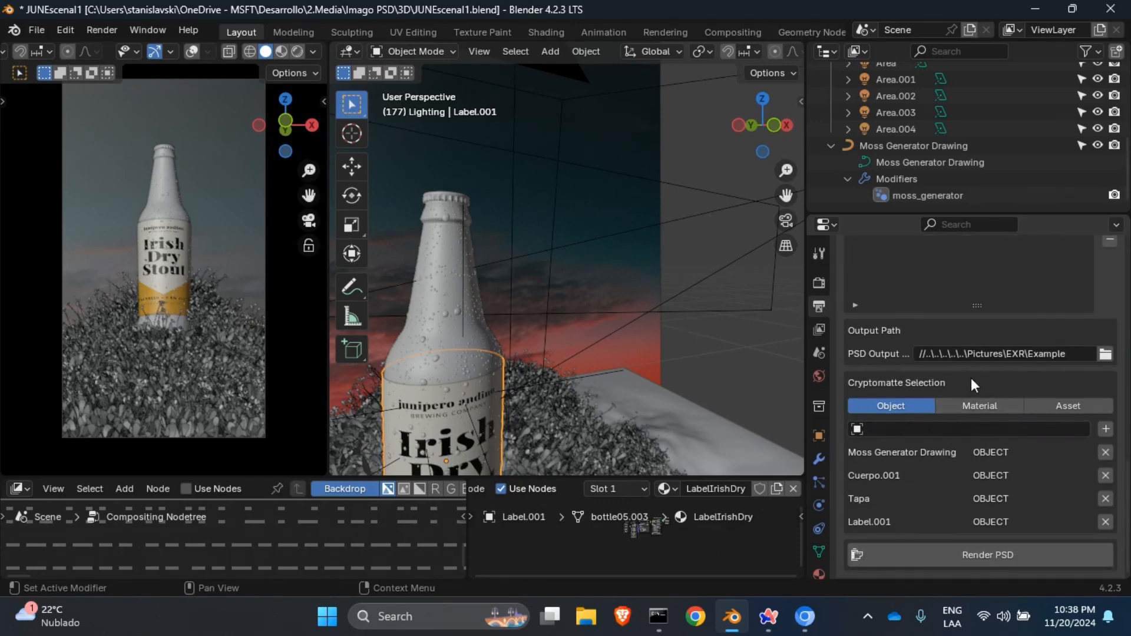
pyautogui.scroll(1, 973, 372)
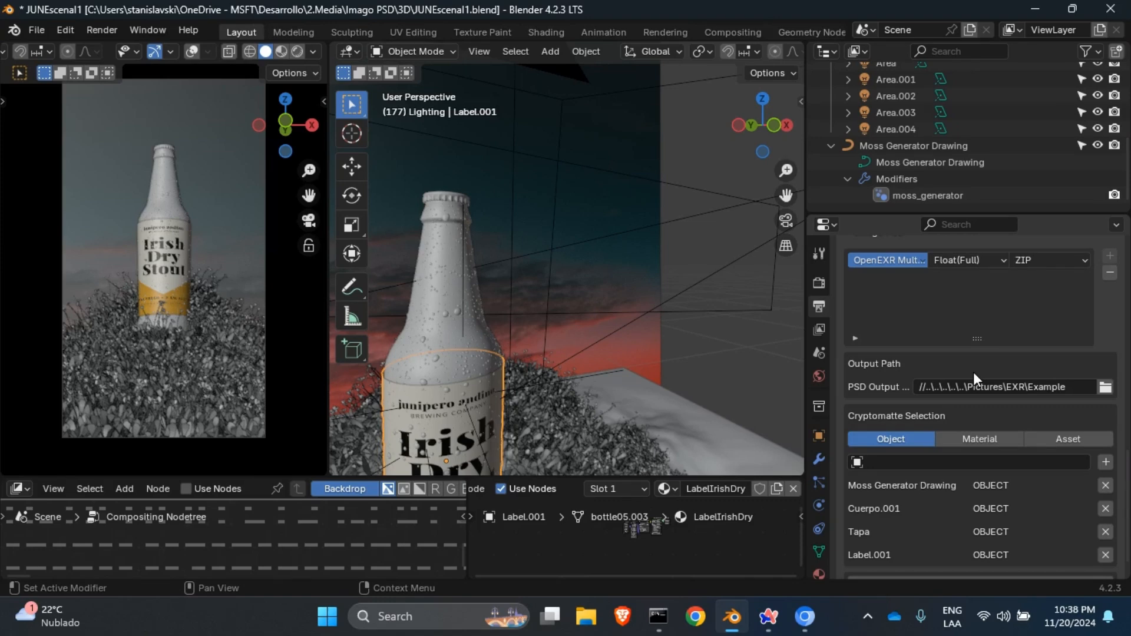
pyautogui.scroll(-1, 998, 426)
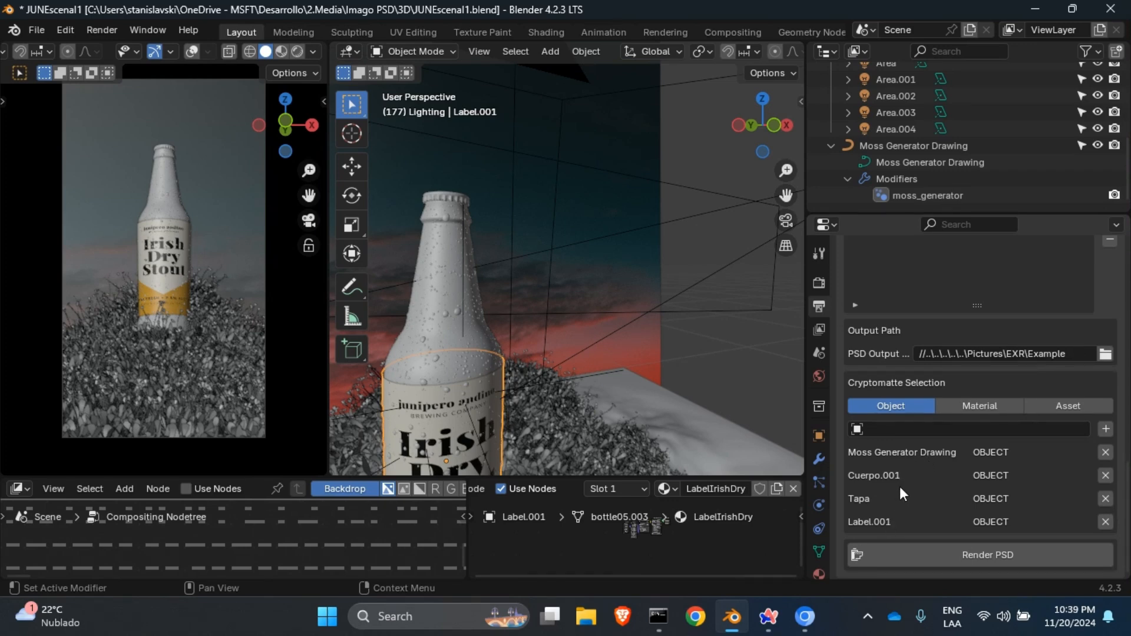
pyautogui.scroll(4, 903, 493)
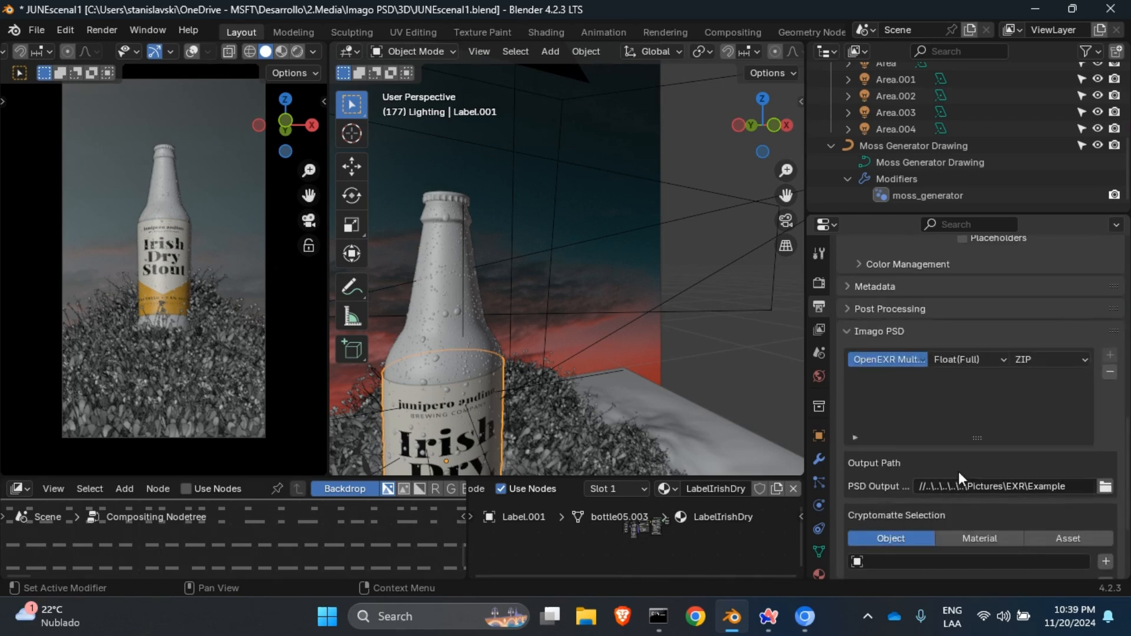
pyautogui.scroll(-4, 954, 535)
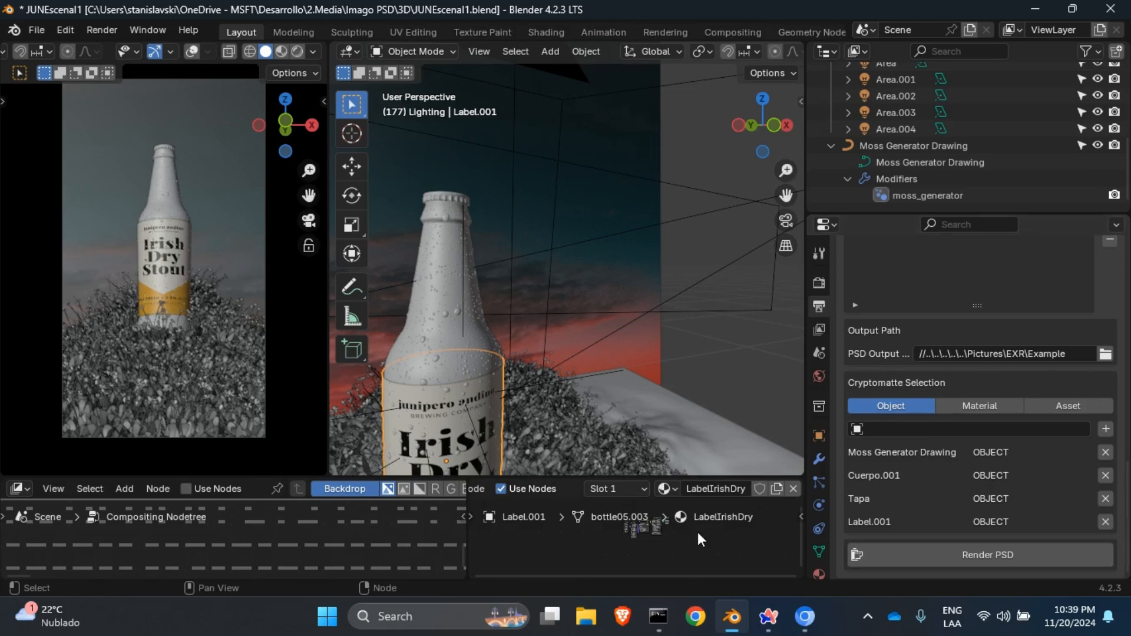
# Bring up the Command Prompt console running Blender, narrow and reposition its window, and return to Blender
pyautogui.click(659, 616)
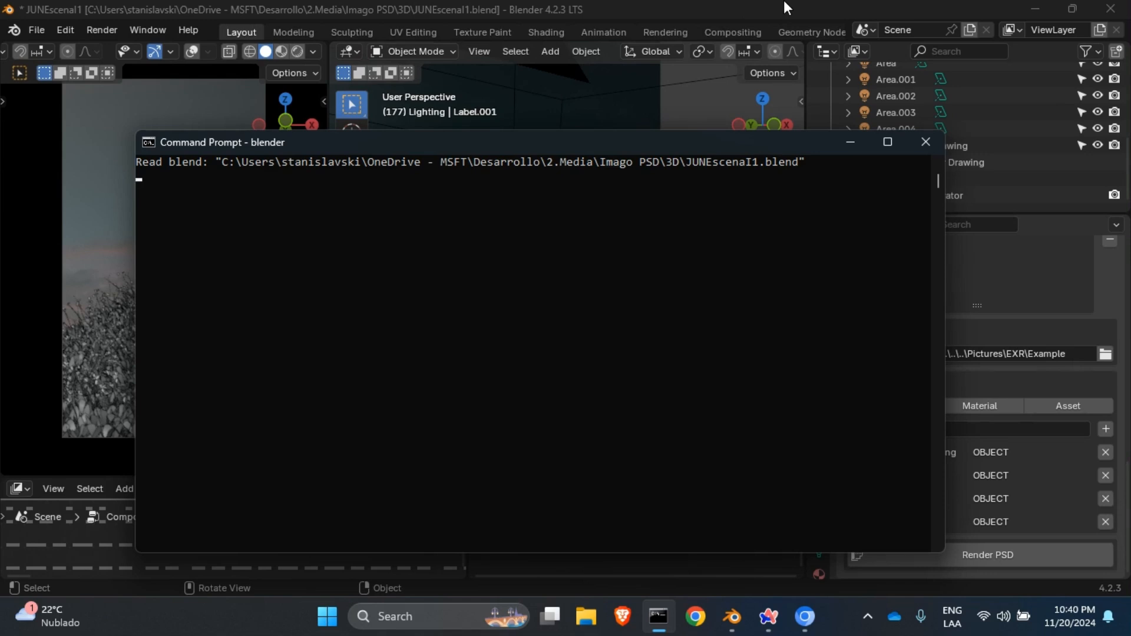
pyautogui.moveTo(944, 180); pyautogui.dragTo(560, 280)
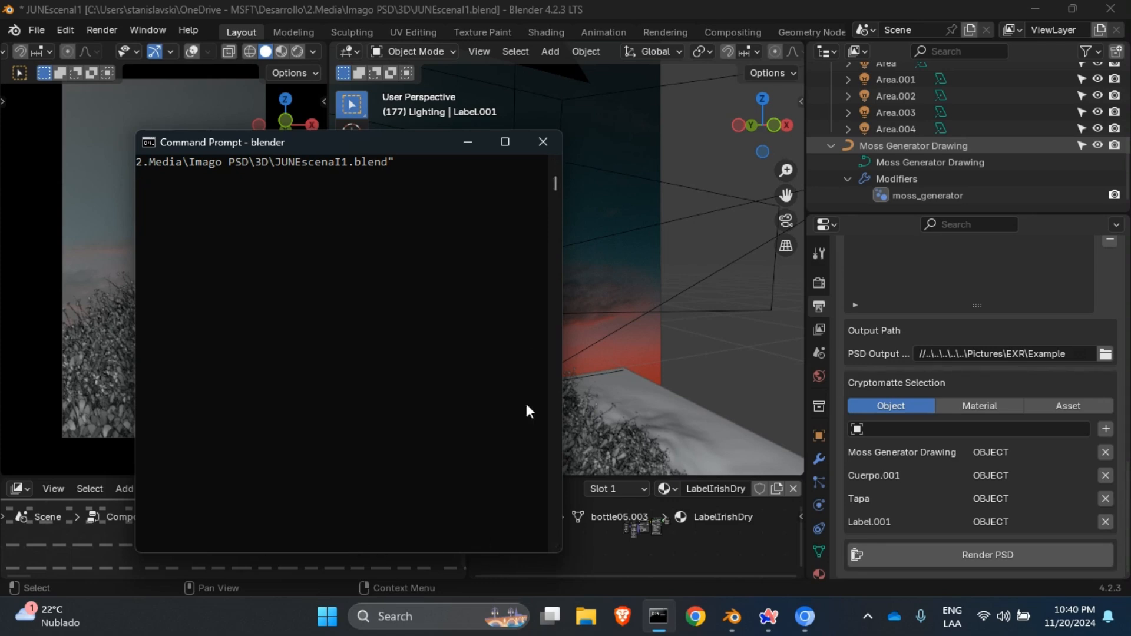
pyautogui.moveTo(364, 148); pyautogui.dragTo(292, 135)
pyautogui.click(719, 14)
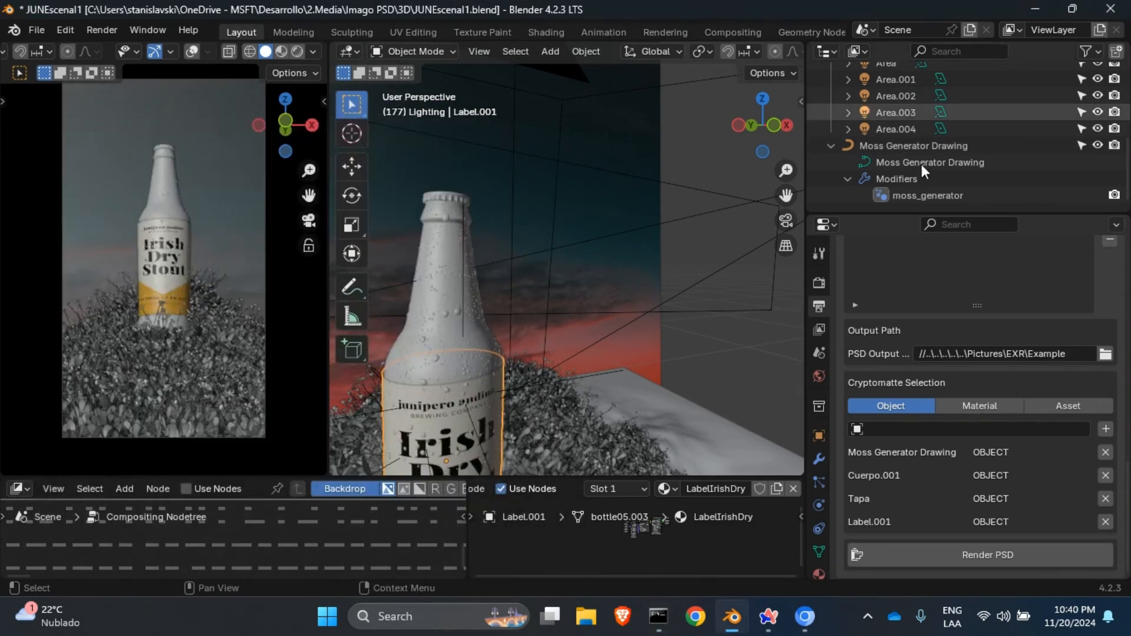
# Start the Imago PSD render of the bottle scene and enlarge the image in the render window
pyautogui.scroll(5, 980, 519)
pyautogui.scroll(-5, 984, 488)
pyautogui.click(966, 552)
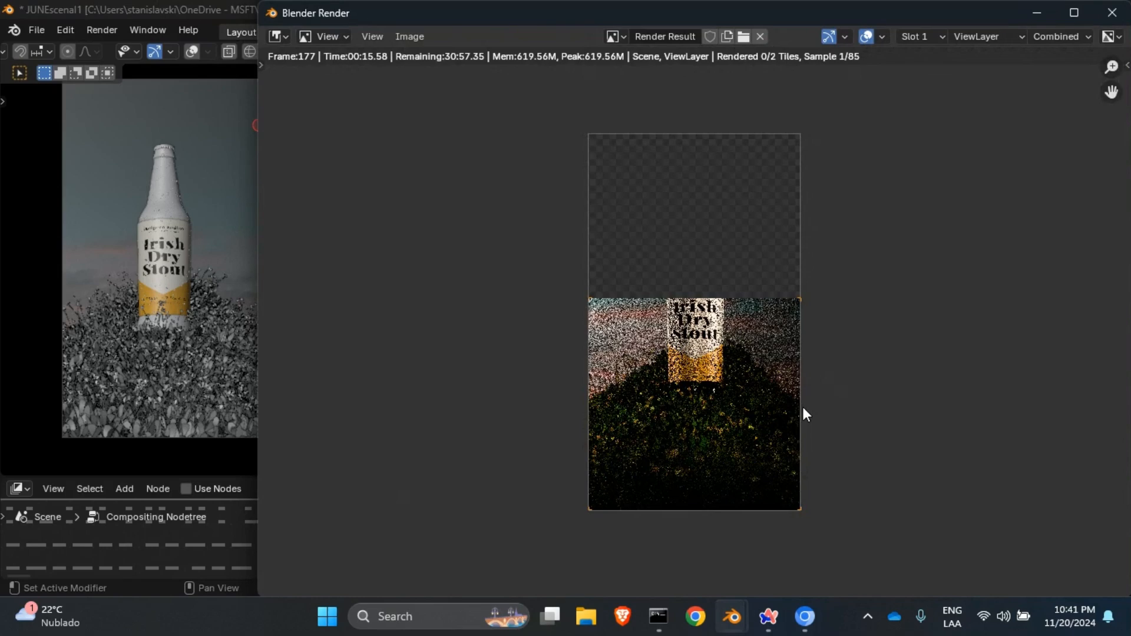
pyautogui.scroll(1, 804, 408)
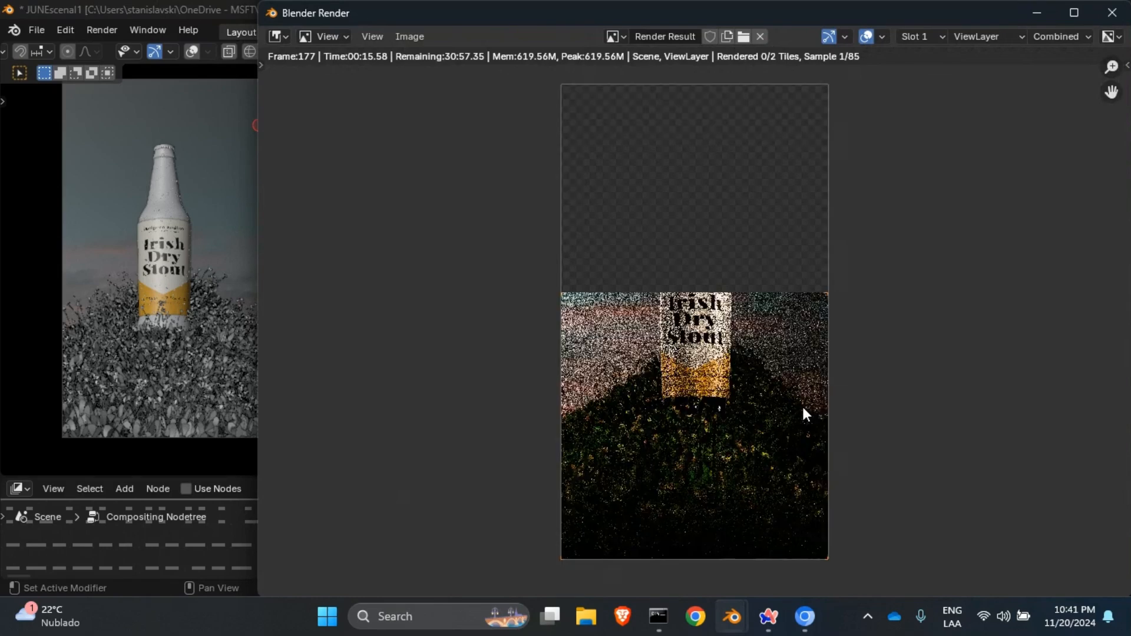
pyautogui.scroll(2, 803, 411)
# Switch to the Command Prompt console and examine the log of the EXR render, Cryptomatte layers and PSD export
pyautogui.click(657, 616)
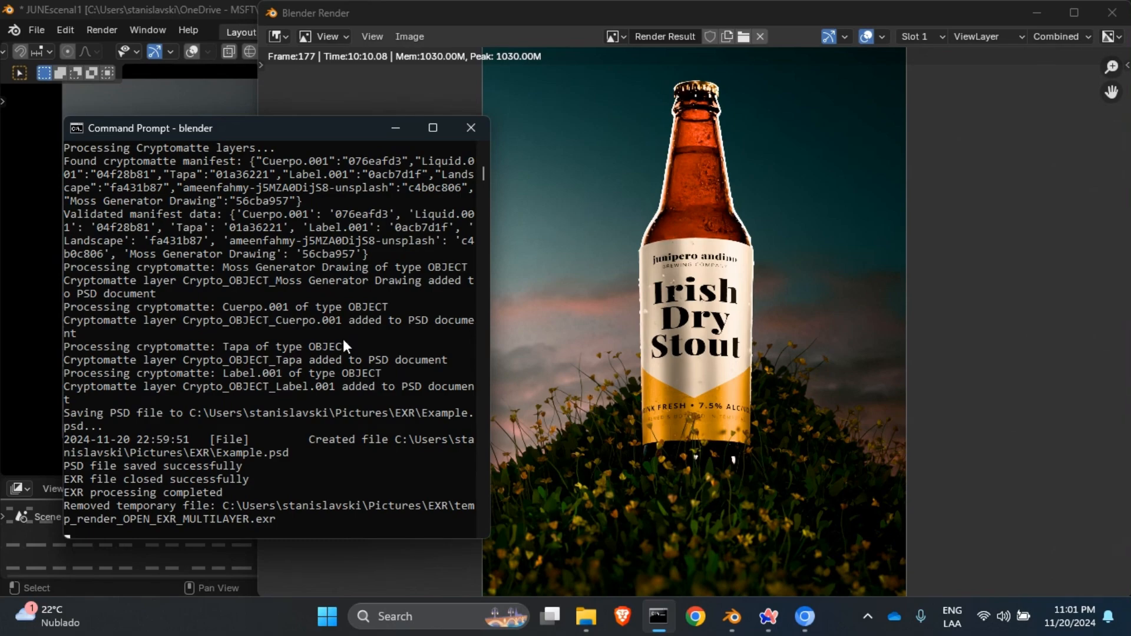
pyautogui.scroll(20, 342, 339)
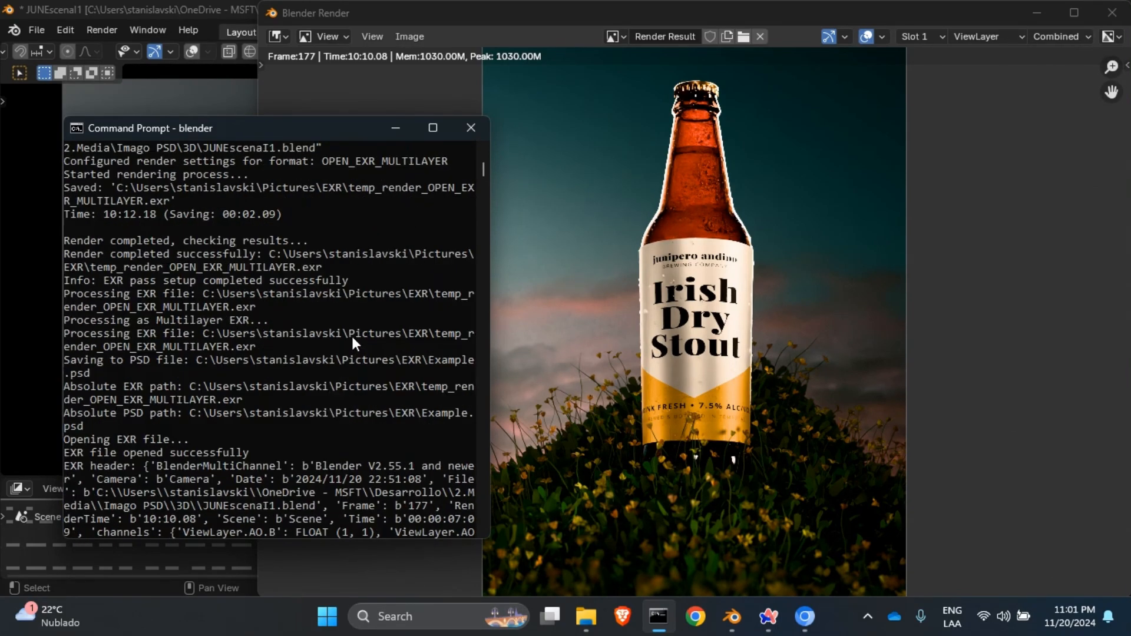
pyautogui.scroll(3, 352, 341)
pyautogui.scroll(-4, 298, 330)
pyautogui.scroll(3, 277, 323)
pyautogui.scroll(-2, 250, 318)
pyautogui.scroll(-20, 195, 277)
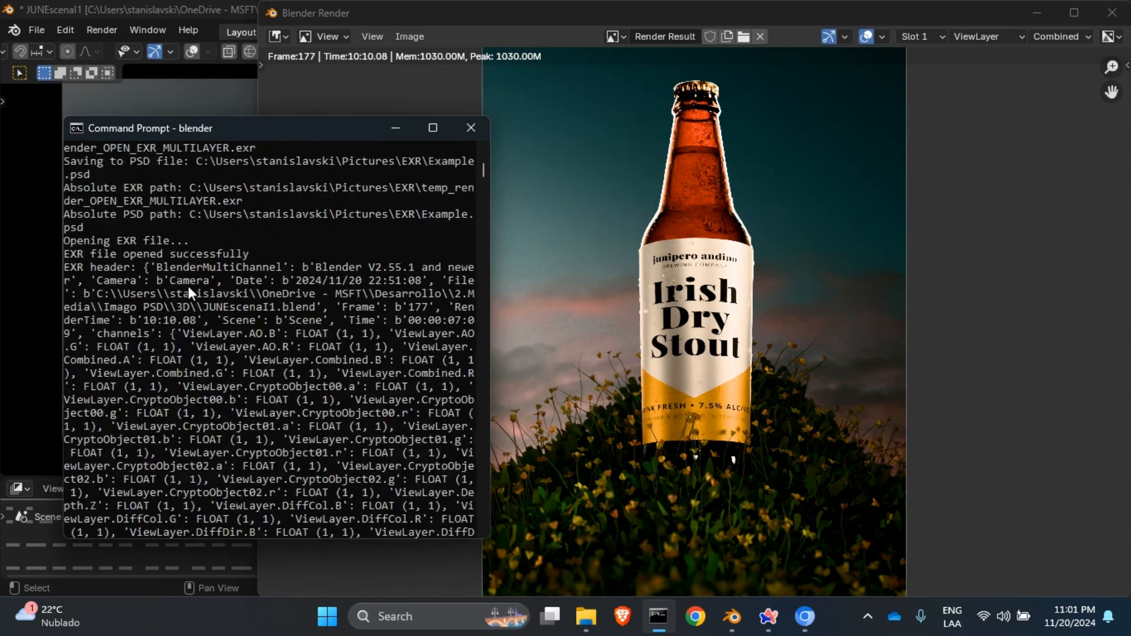
pyautogui.scroll(-7, 194, 309)
pyautogui.scroll(4, 194, 350)
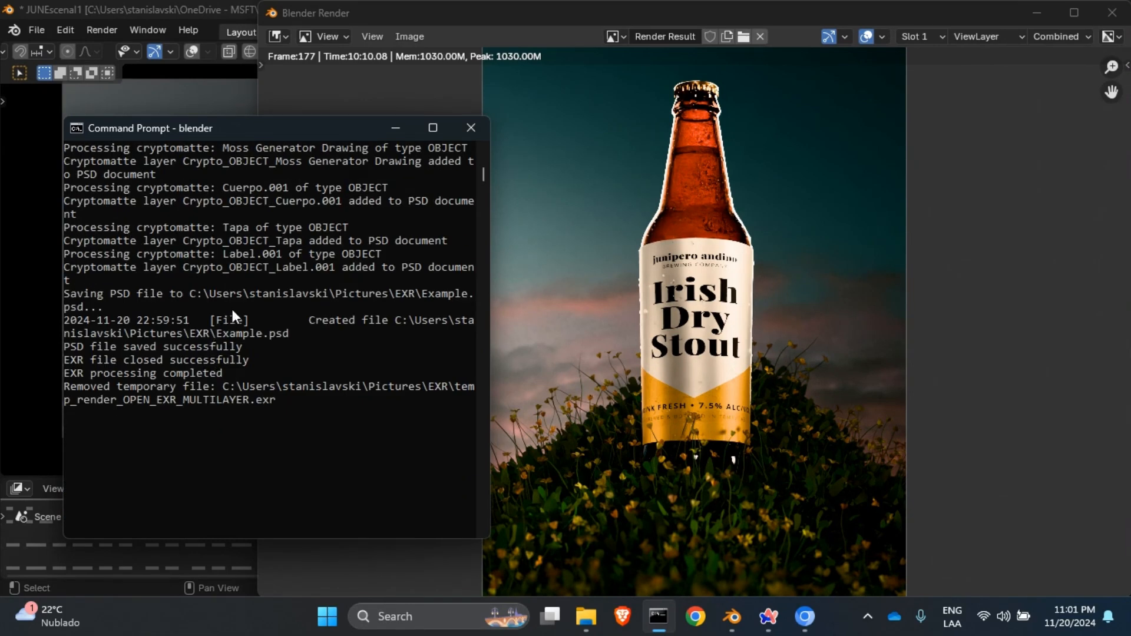
# Switch to File Explorer, narrow its navigation pane, and open the EXR folder in Pictures
pyautogui.click(586, 617)
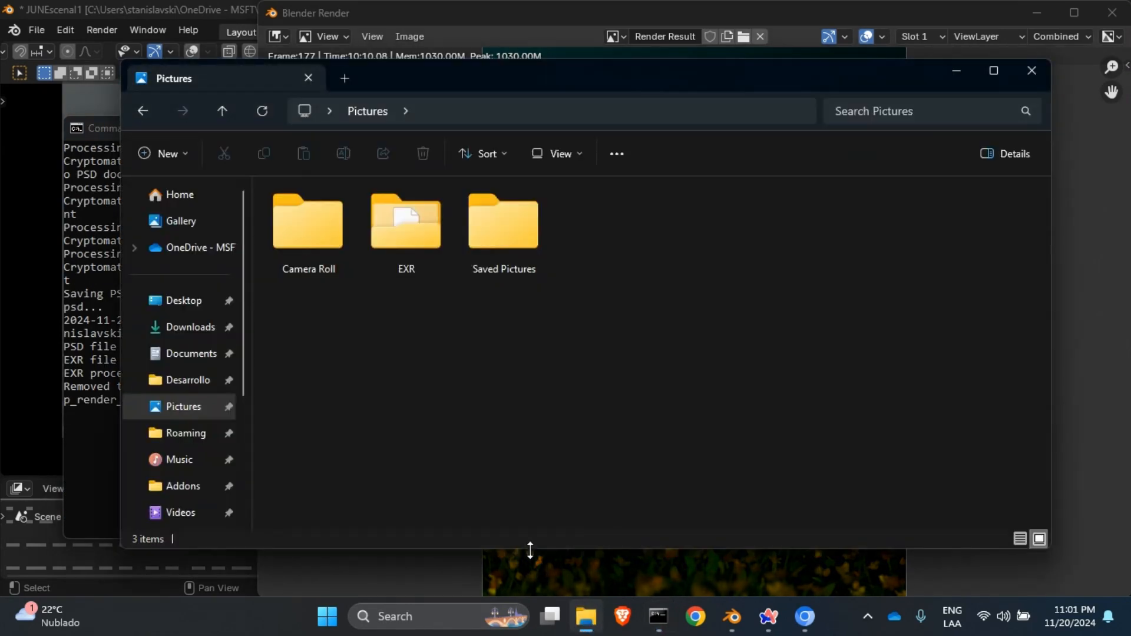
pyautogui.moveTo(243, 345); pyautogui.dragTo(165, 352)
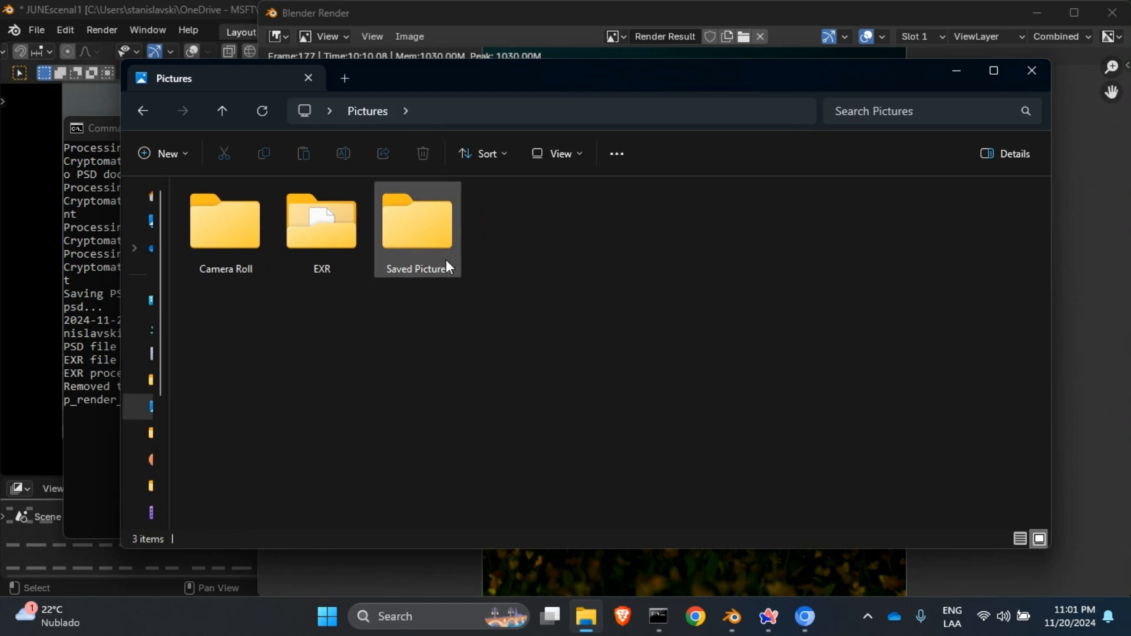
pyautogui.click(334, 232)
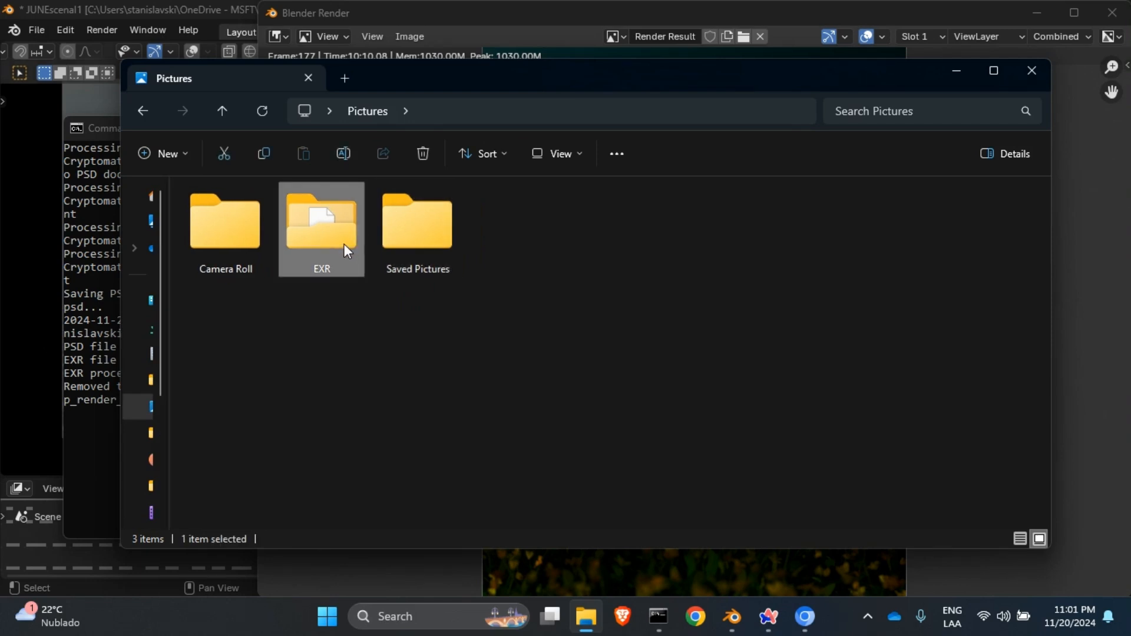
pyautogui.doubleClick(341, 242)
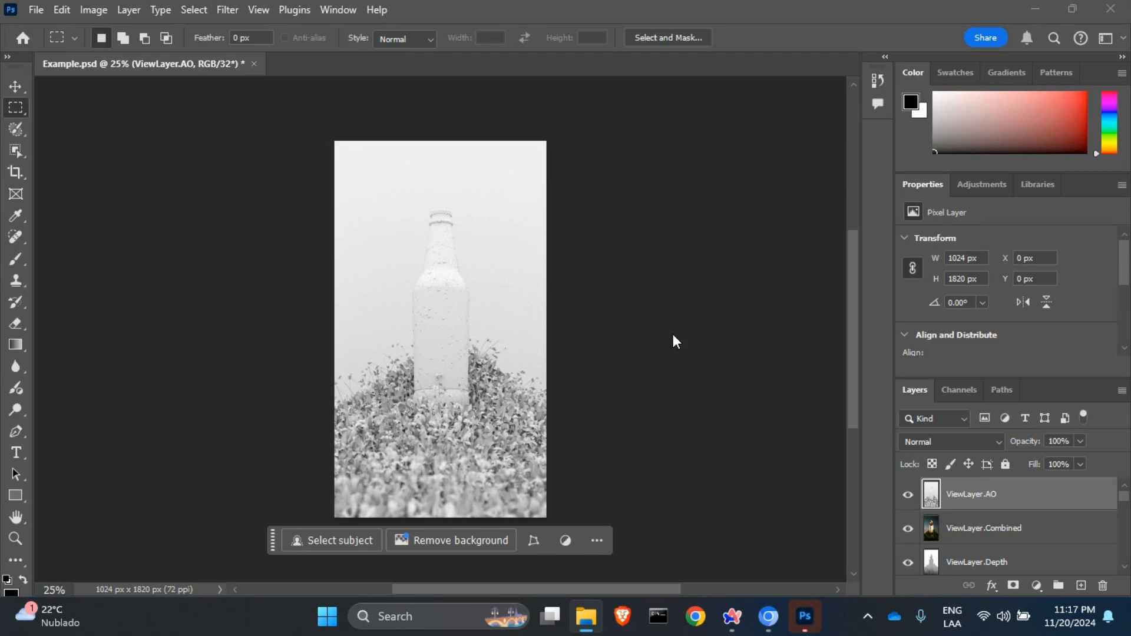
# In Photoshop, hide the ViewLayer.AO layer of Example.psd and move ViewLayer.Combined above it in the layer stack
pyautogui.click(907, 494)
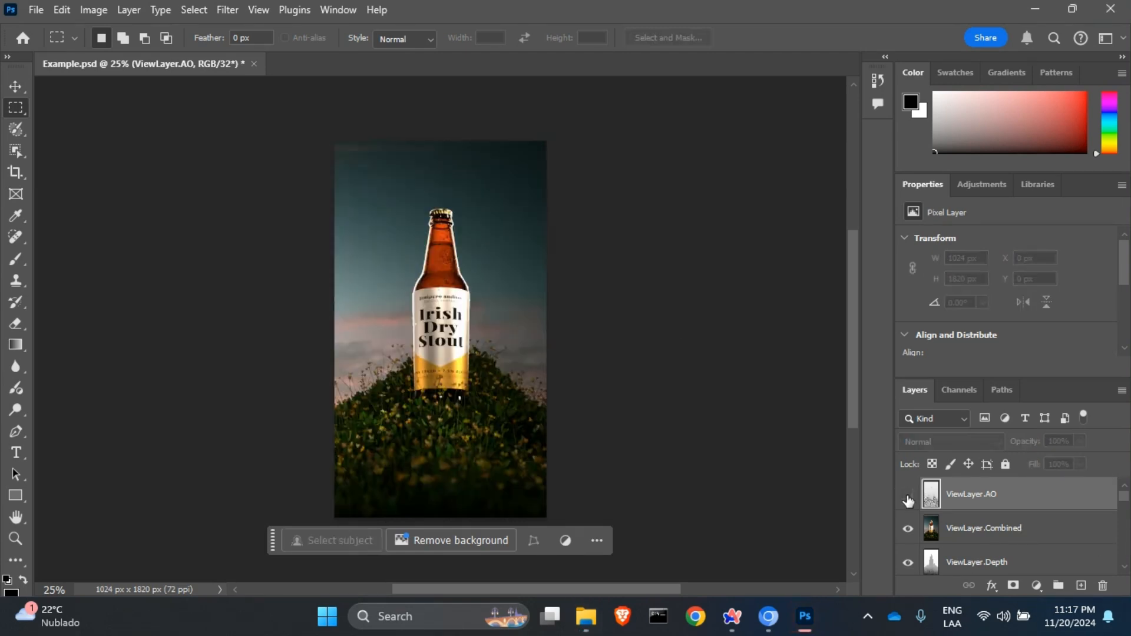
pyautogui.click(1005, 530)
pyautogui.moveTo(1006, 532); pyautogui.dragTo(1010, 476)
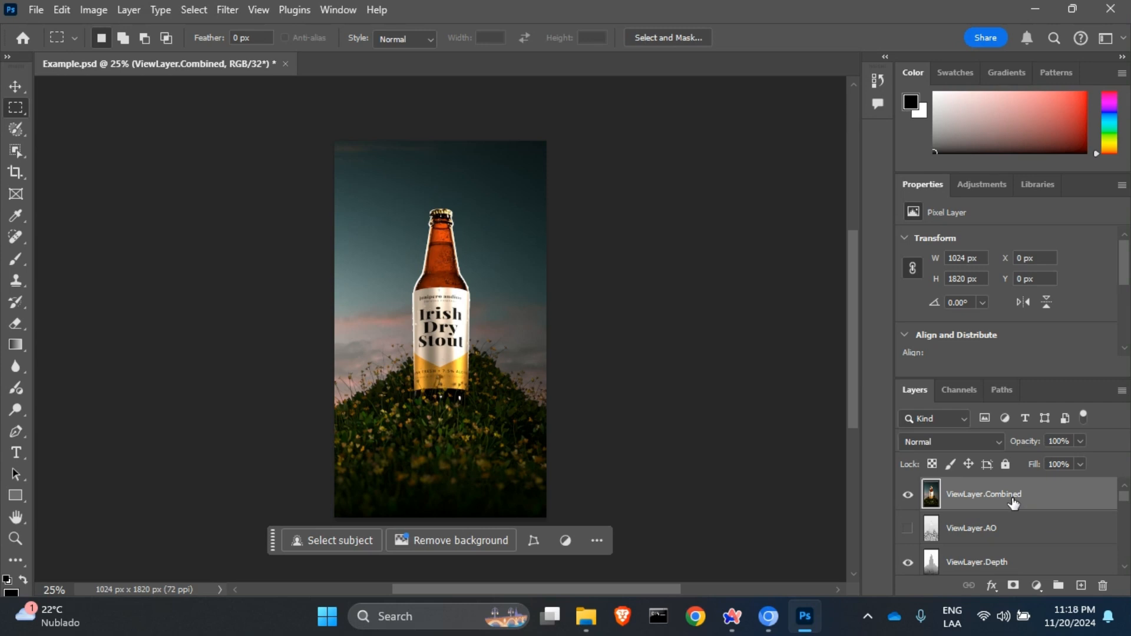
# Hide the ViewLayer.Combined and ViewLayer.Depth layers to reveal the render passes beneath them
pyautogui.click(908, 498)
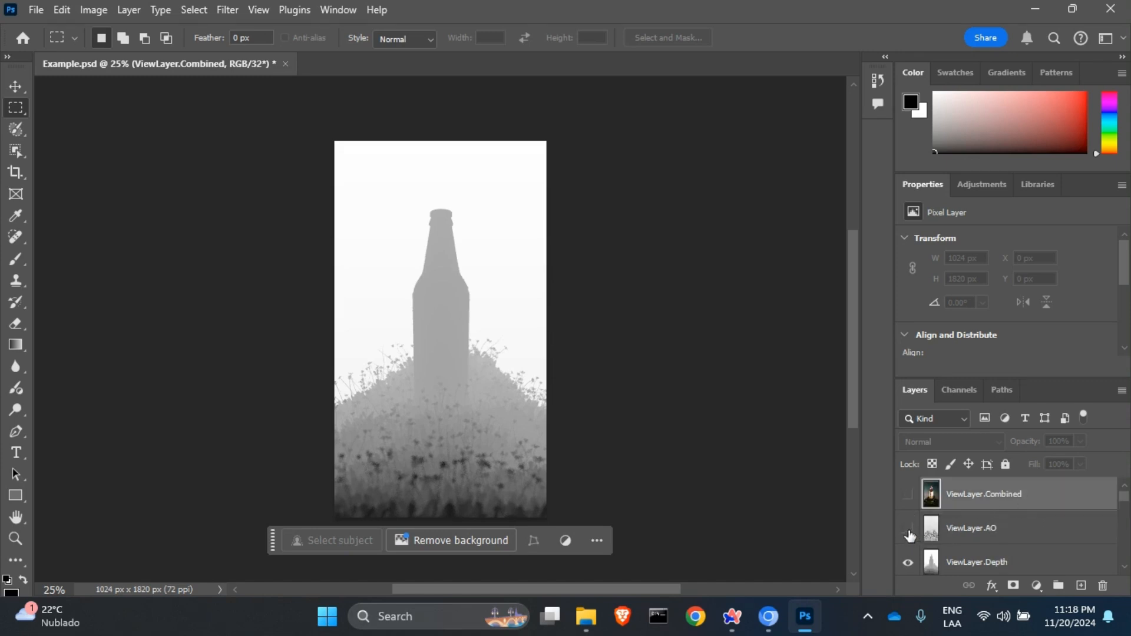
pyautogui.click(953, 536)
pyautogui.click(972, 562)
pyautogui.scroll(-1, 911, 526)
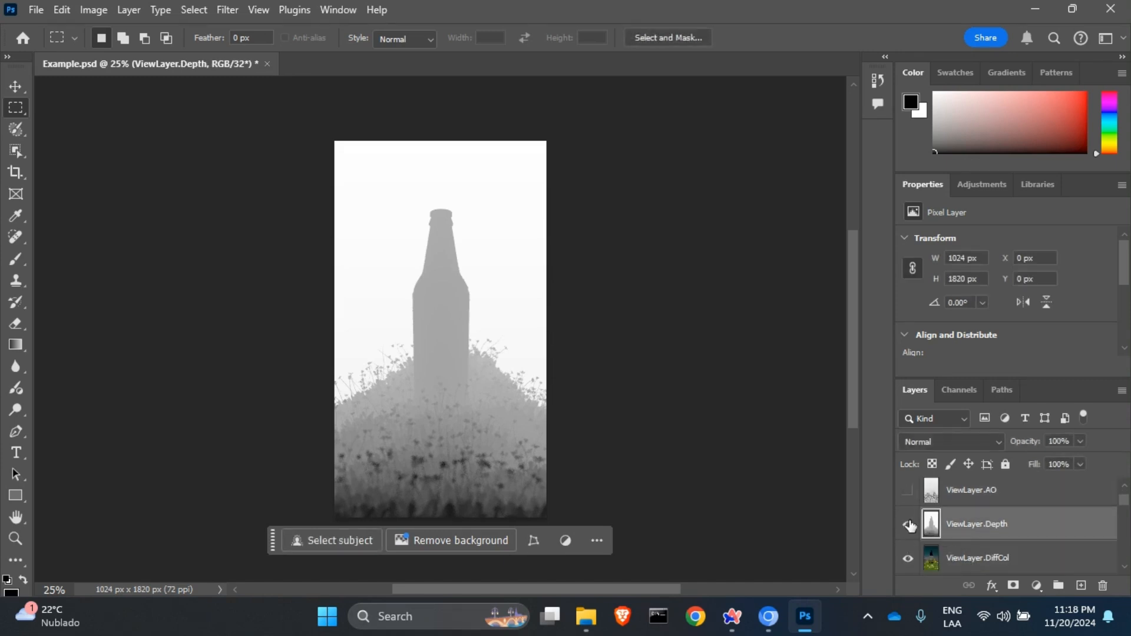
pyautogui.click(910, 524)
# Hide the diffuse passes ViewLayer.DiffCol, ViewLayer.DiffDir and ViewLayer.DiffInd one after another
pyautogui.click(981, 561)
pyautogui.scroll(-2, 969, 558)
pyautogui.click(966, 529)
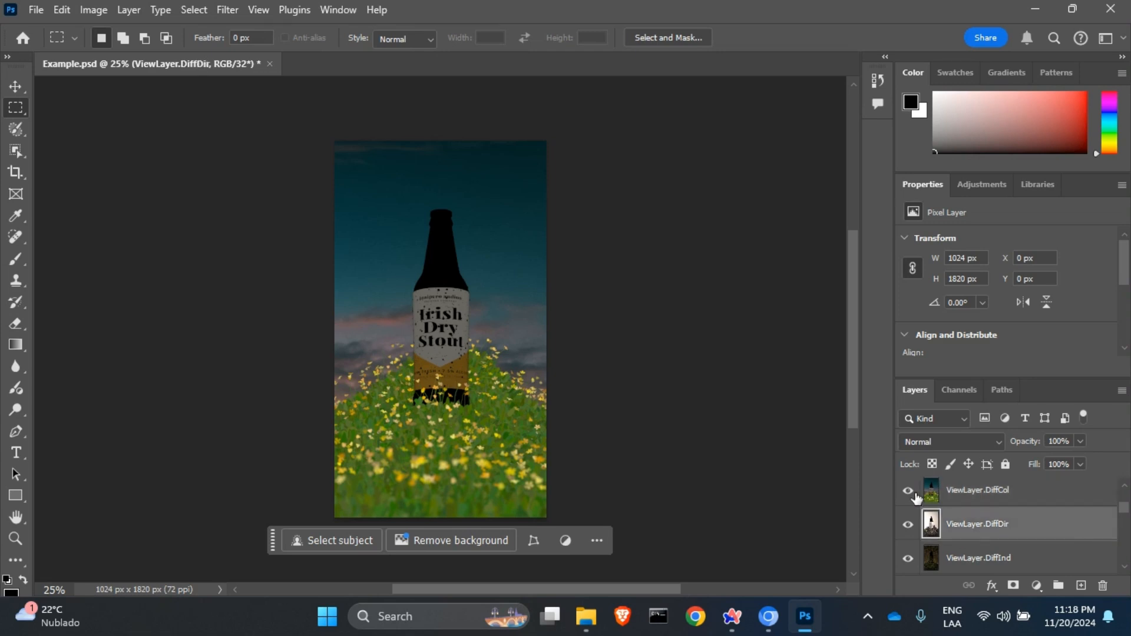
pyautogui.click(908, 491)
pyautogui.click(908, 524)
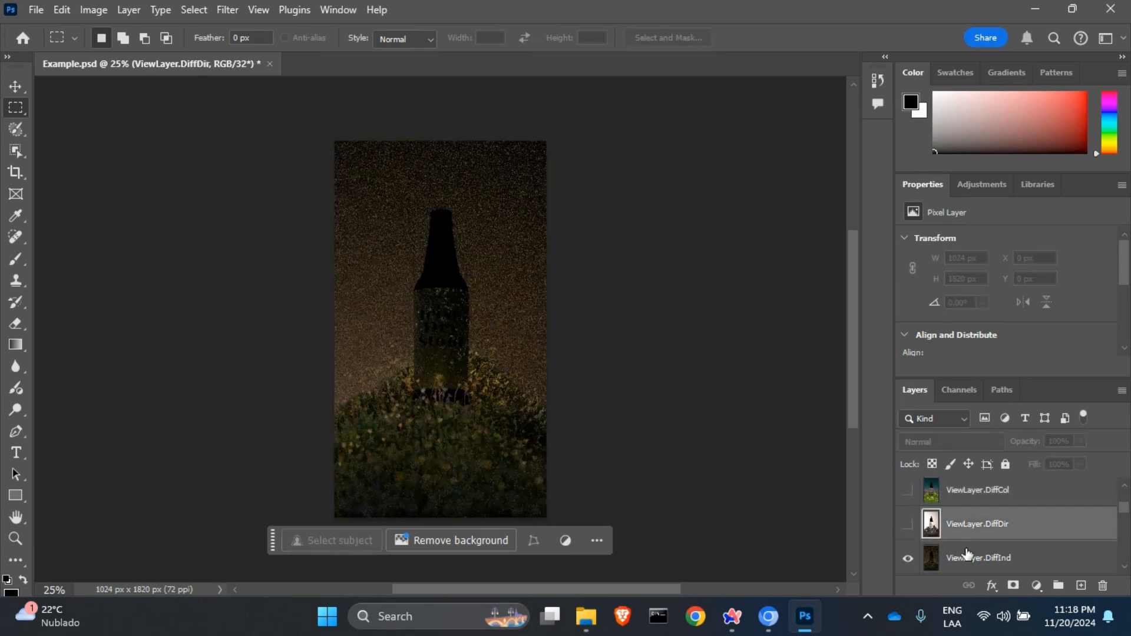
pyautogui.click(971, 557)
pyautogui.click(908, 557)
# Hide the glossy passes ViewLayer.GlossCol, ViewLayer.GlossDir and ViewLayer.GlossInd one after another
pyautogui.scroll(-1, 970, 554)
pyautogui.scroll(-1, 972, 554)
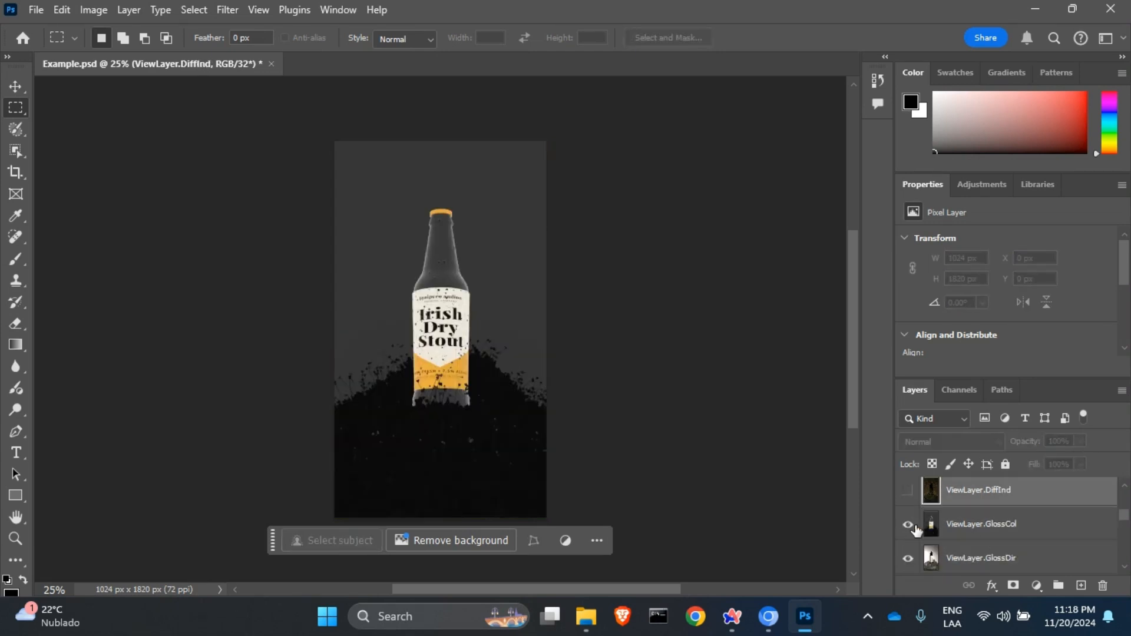
pyautogui.click(908, 524)
pyautogui.scroll(-1, 956, 534)
pyautogui.click(907, 525)
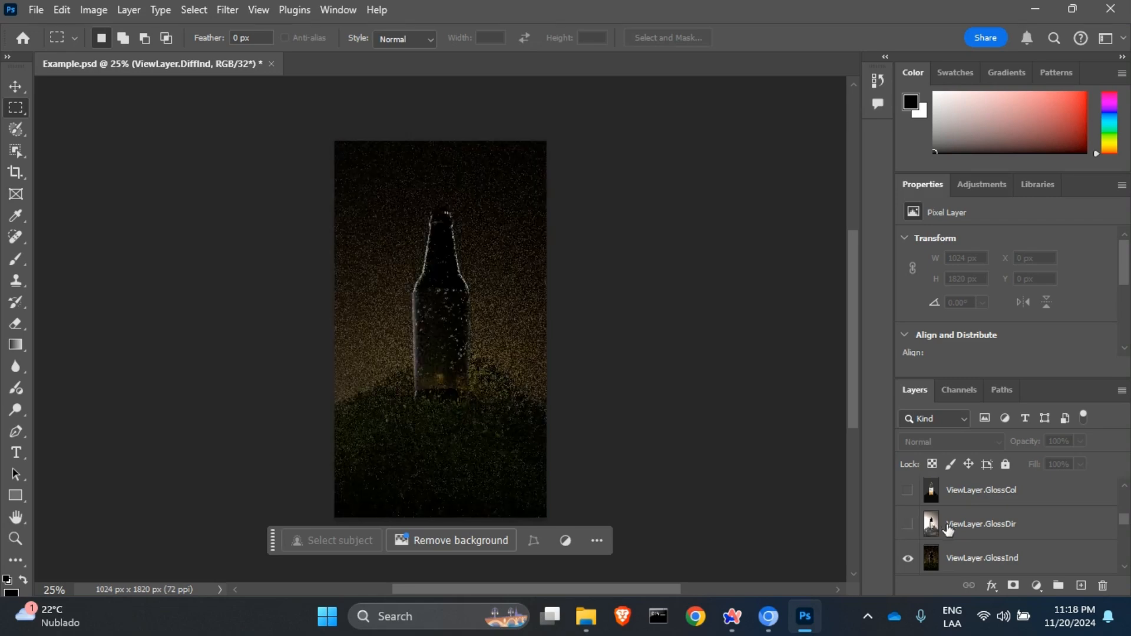
pyautogui.scroll(-1, 954, 524)
pyautogui.click(908, 524)
# Hide the ViewLayer.Mist, ViewLayer.Noisy Image and ViewLayer.Normal layers in turn
pyautogui.scroll(-2, 1030, 523)
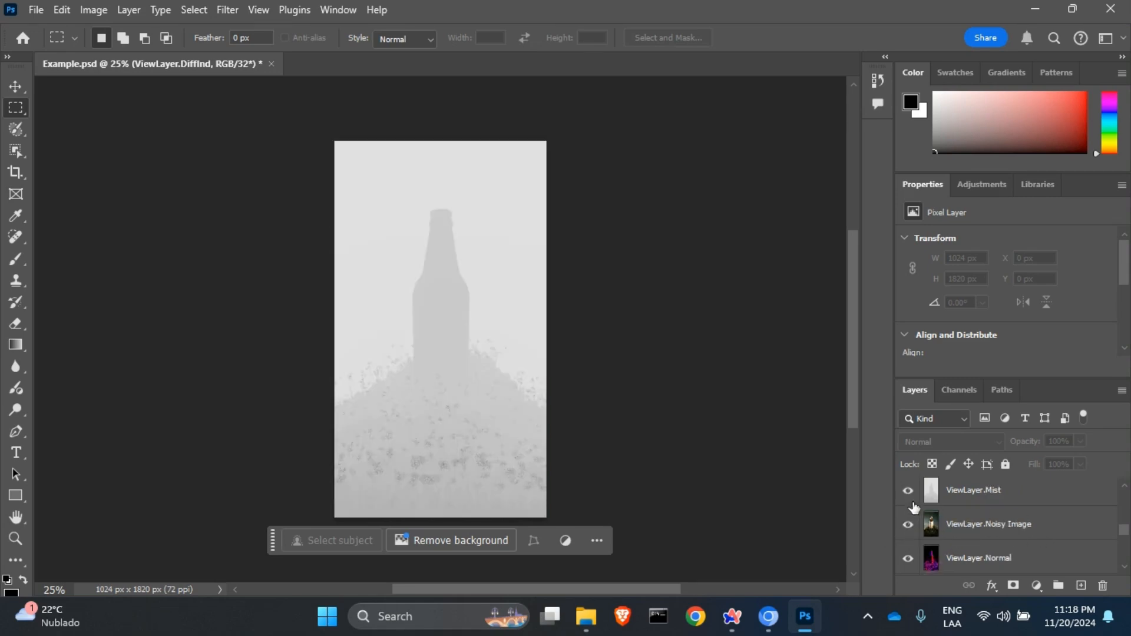
pyautogui.click(910, 493)
pyautogui.click(907, 525)
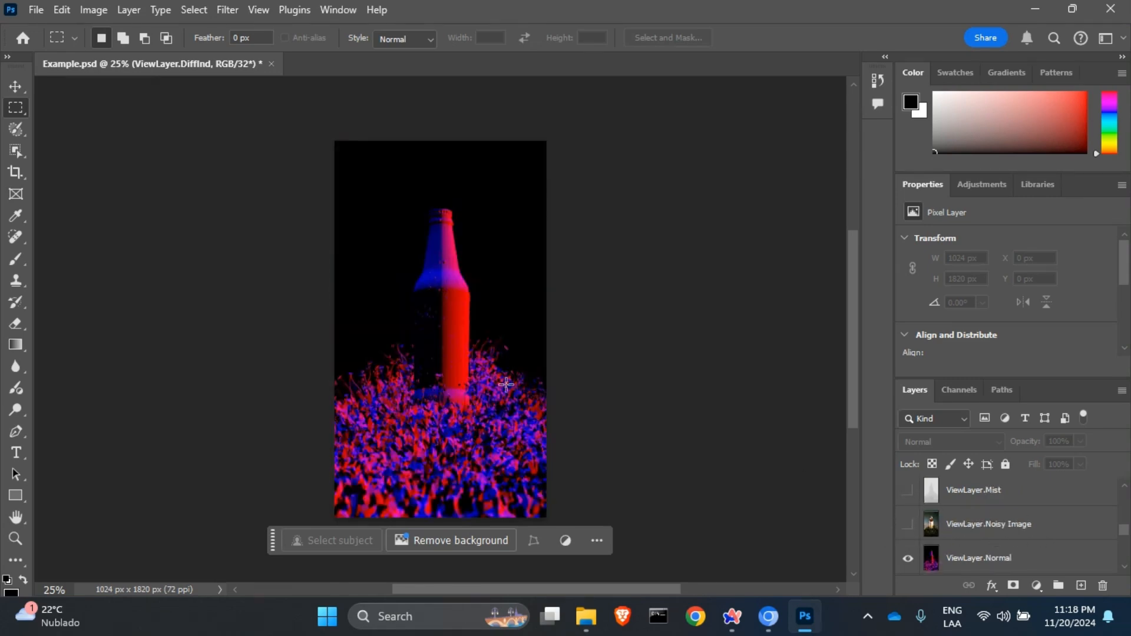
pyautogui.click(907, 558)
# Hide the transmission passes ViewLayer.TransCol, ViewLayer.TransDir and ViewLayer.TransInd one after another
pyautogui.scroll(-2, 948, 557)
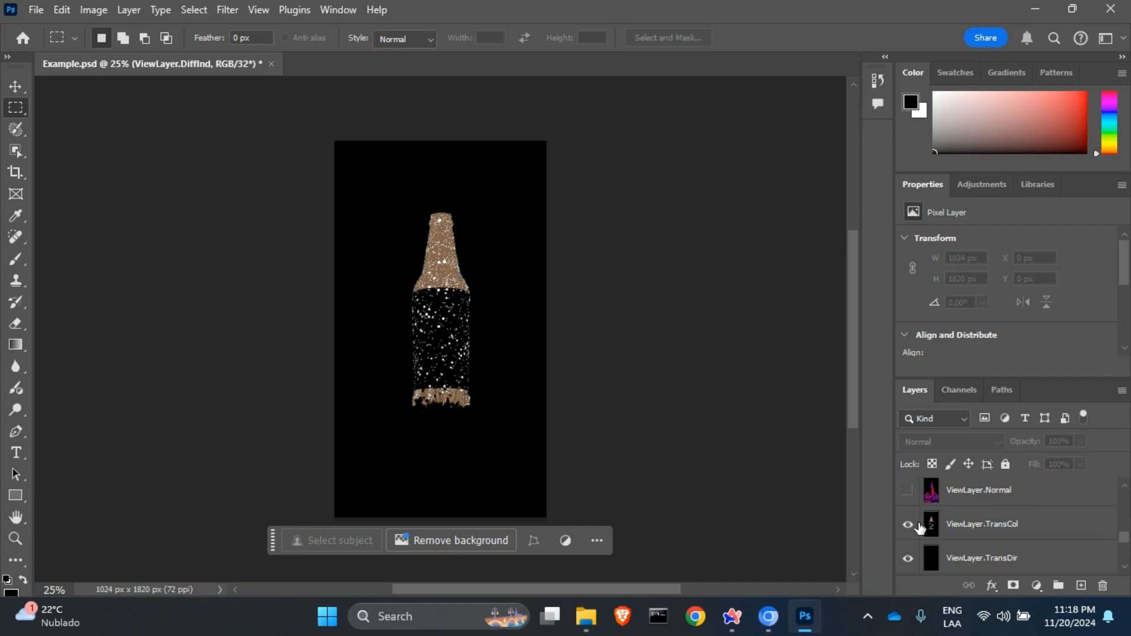
pyautogui.click(907, 523)
pyautogui.scroll(-1, 913, 527)
pyautogui.click(907, 523)
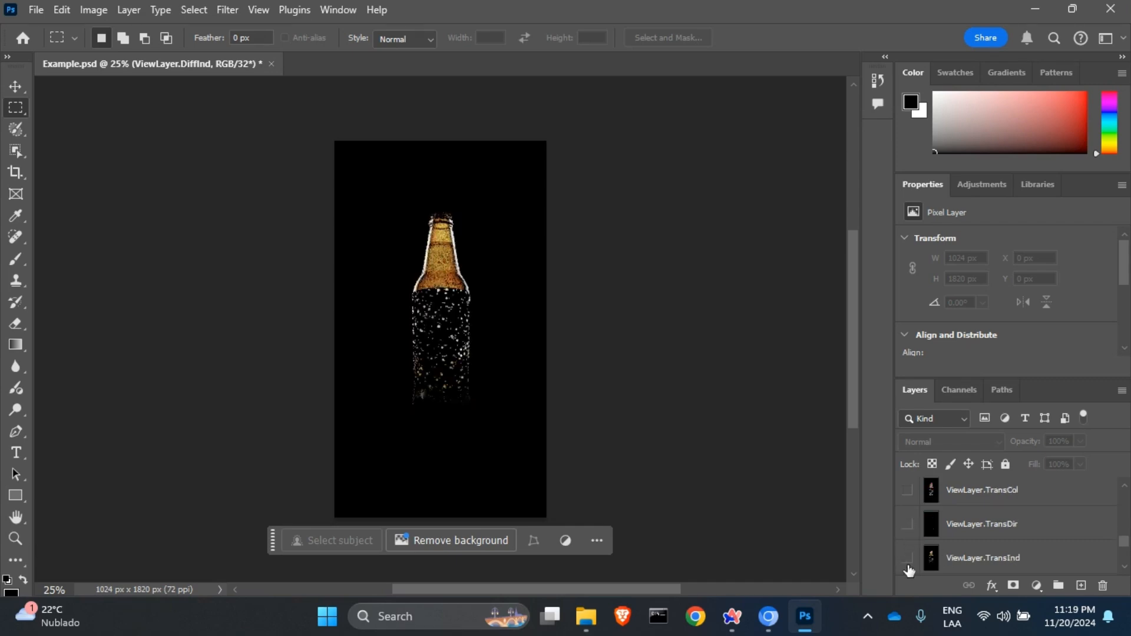
pyautogui.click(908, 558)
# Examine the edges of the grass and flowers in the Crypto_OBJECT_Moss Generator Drawing mask at close range
pyautogui.scroll(-2, 914, 557)
pyautogui.hotkey('ctrl', '+')
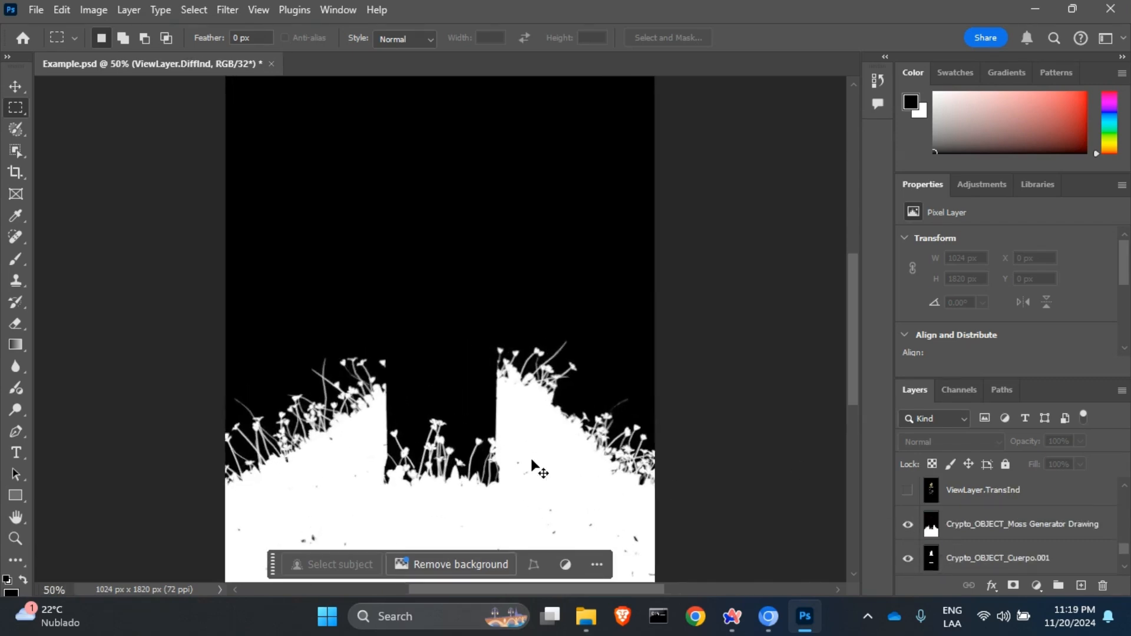
pyautogui.hotkey('ctrl', '+')
pyautogui.hotkey('ctrl', '+')
pyautogui.scroll(-6, 591, 416)
pyautogui.hotkey('ctrl', '+')
pyautogui.hotkey('ctrl', '-')
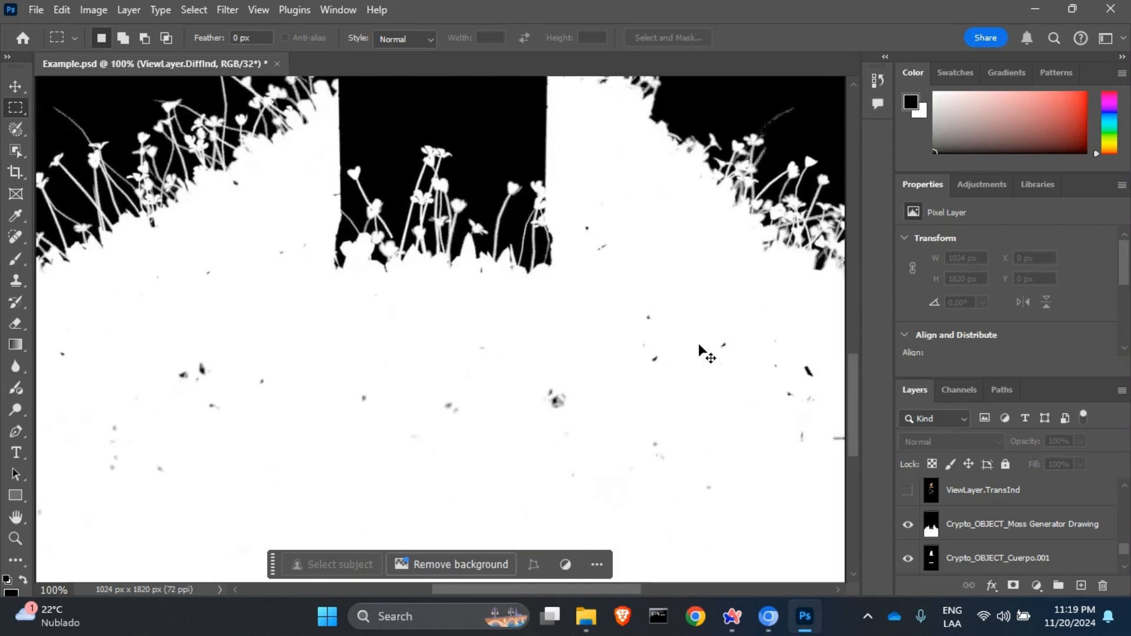
pyautogui.hotkey('ctrl', '-')
pyautogui.hotkey('ctrl', '-')
pyautogui.hotkey('ctrl', '-')
# Hide the Cryptomatte layers for Moss Generator Drawing, Cuerpo.001 and Tapa, leaving Crypto_OBJECT_Label.001 shown
pyautogui.click(908, 523)
pyautogui.scroll(-2, 942, 548)
pyautogui.scroll(1, 910, 533)
pyautogui.click(907, 524)
pyautogui.scroll(-1, 908, 530)
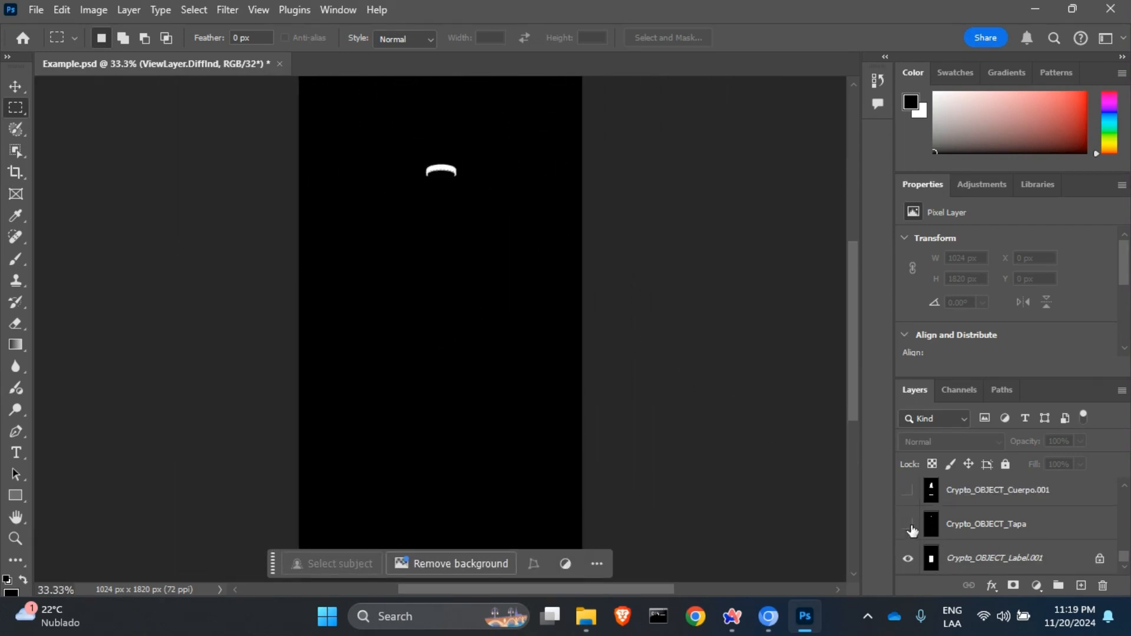
pyautogui.click(908, 523)
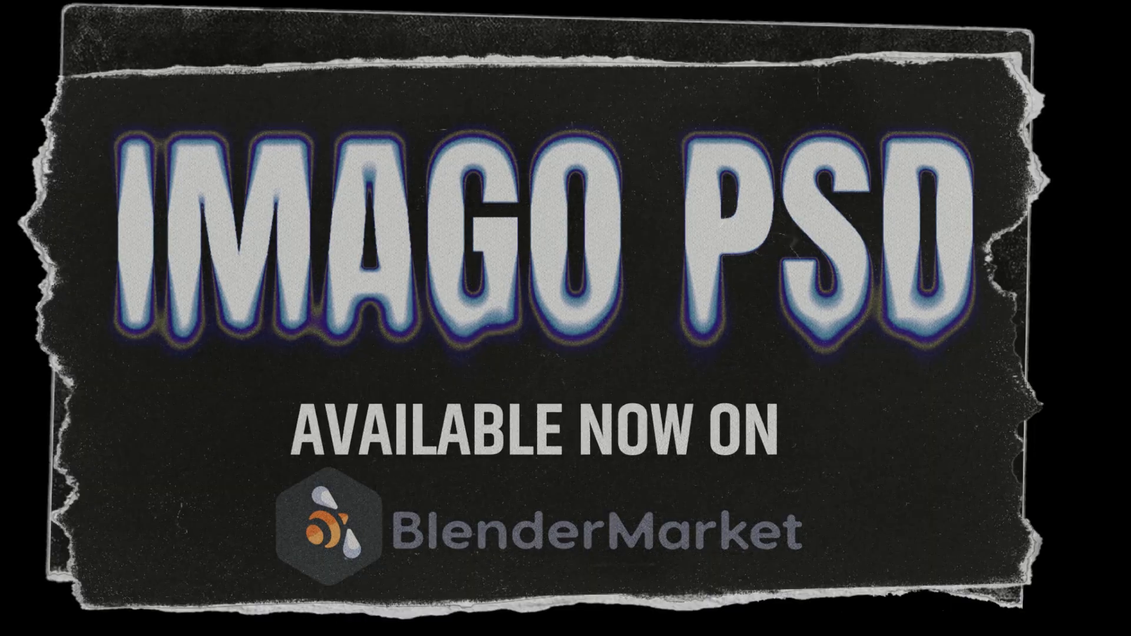